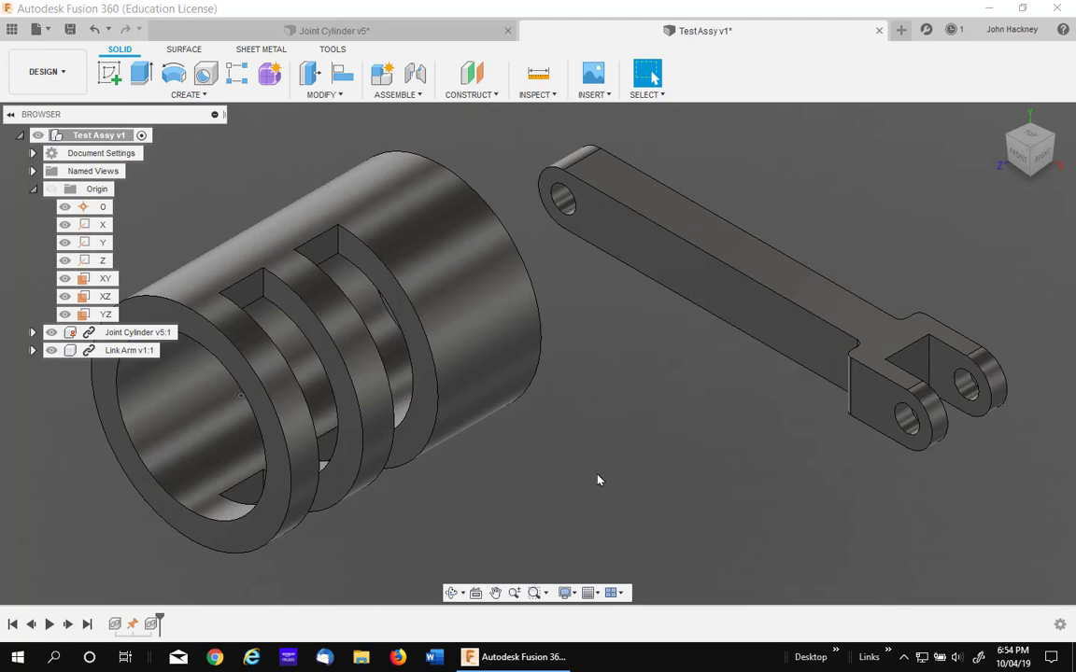
Step: Connect the link arm's hole centre to the cylinder's hole with revolute joint Rev1
scroll(599, 480, up, 3)
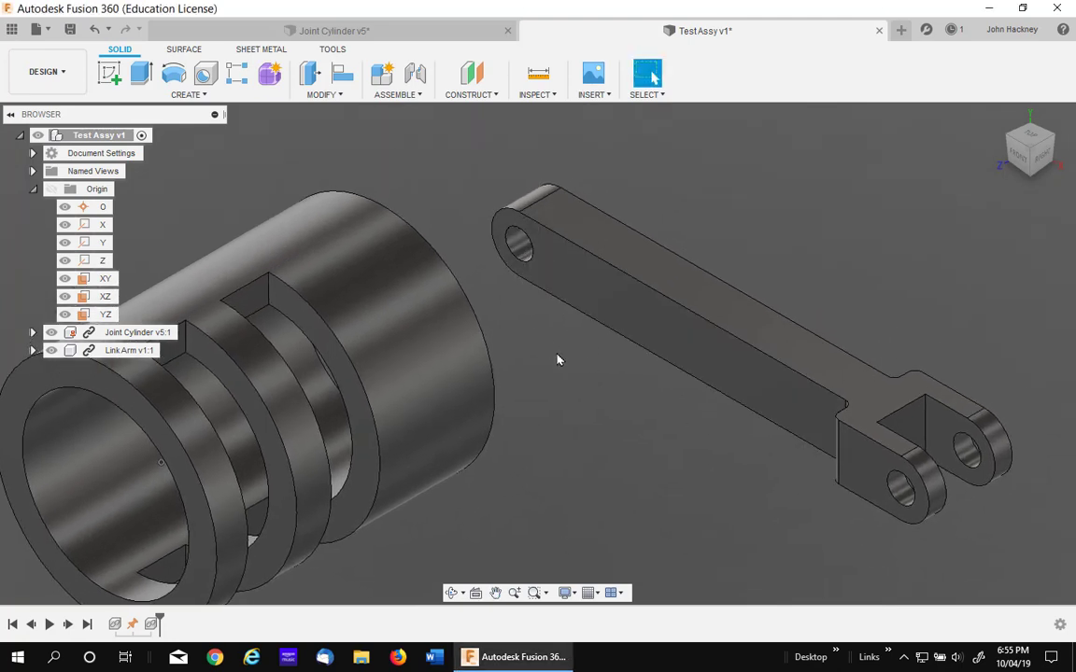
click(414, 73)
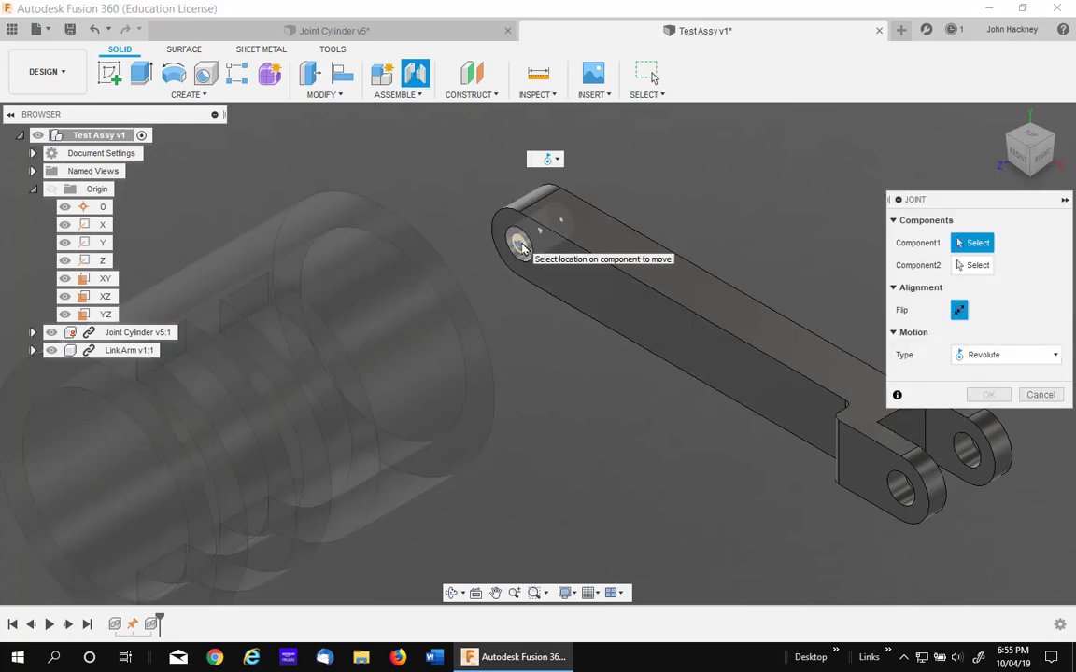
scroll(522, 248, up, 5)
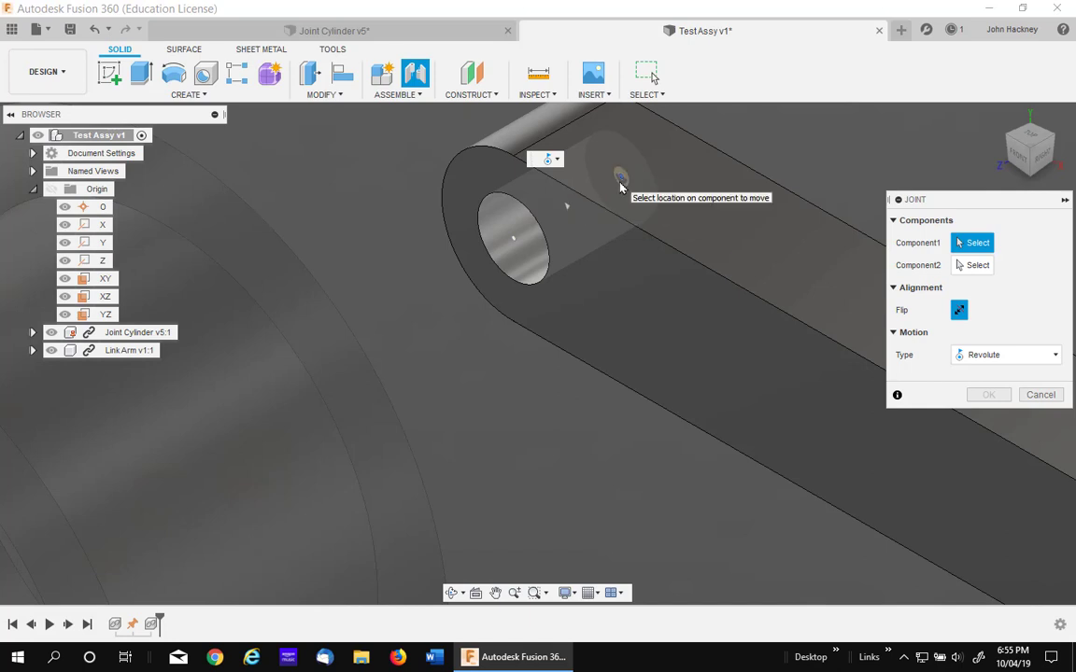
click(568, 206)
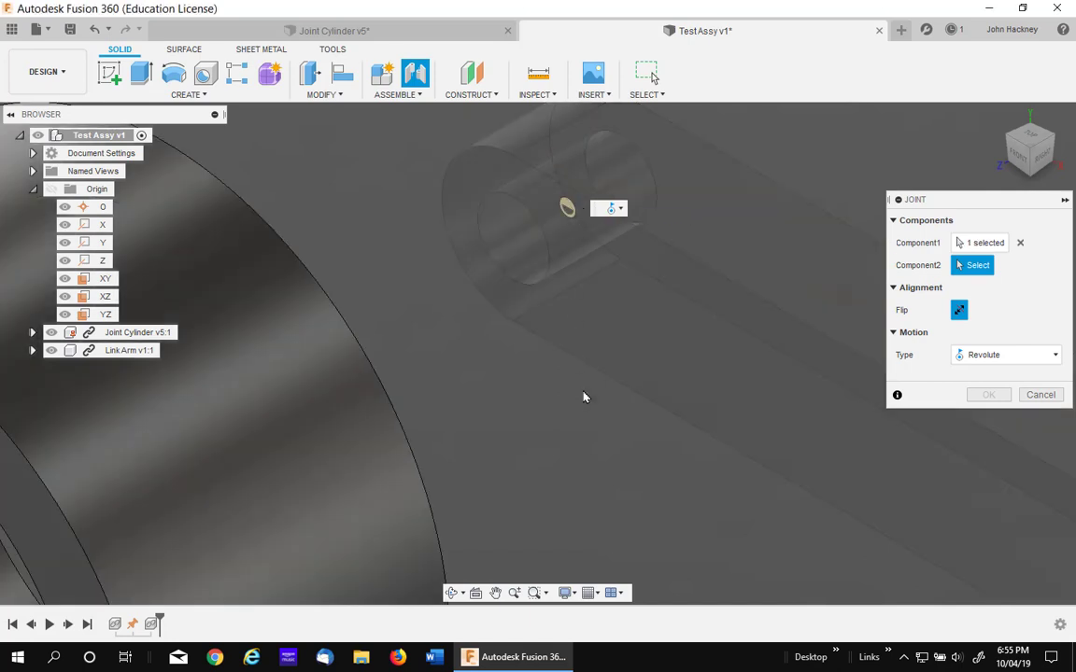
click(1020, 243)
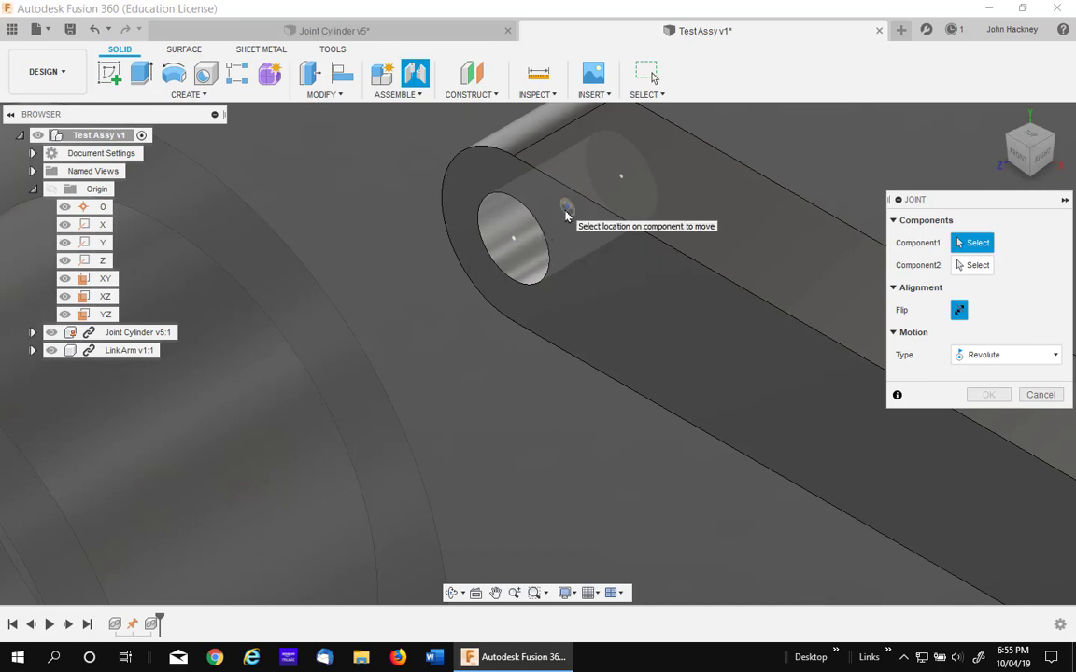
click(565, 215)
scroll(595, 438, down, 5)
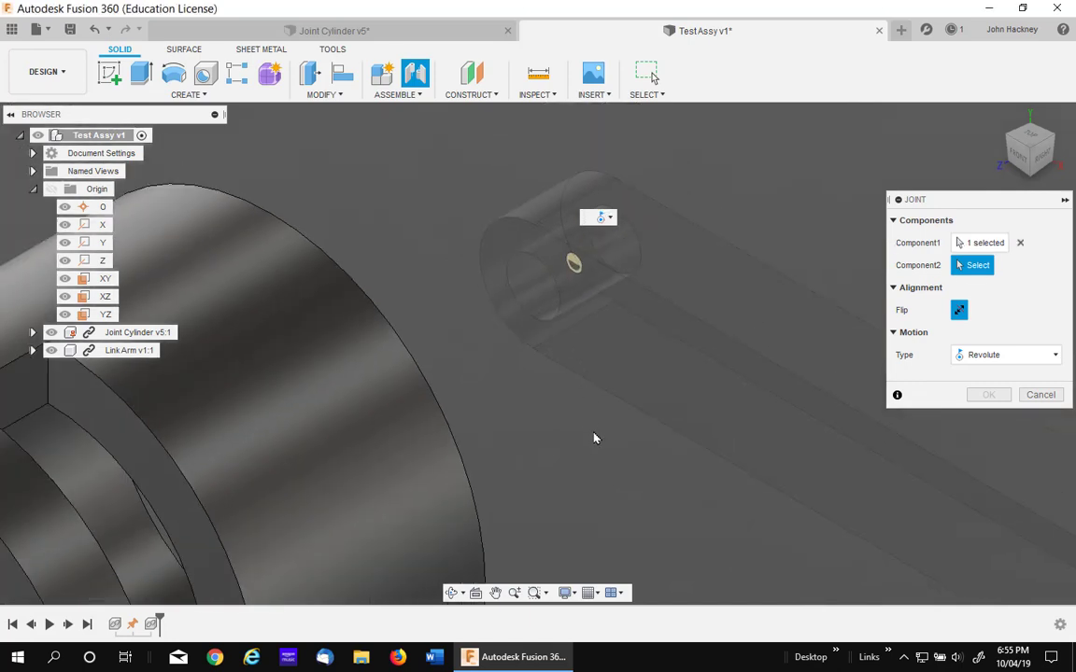
middle_drag(595, 438, 717, 277)
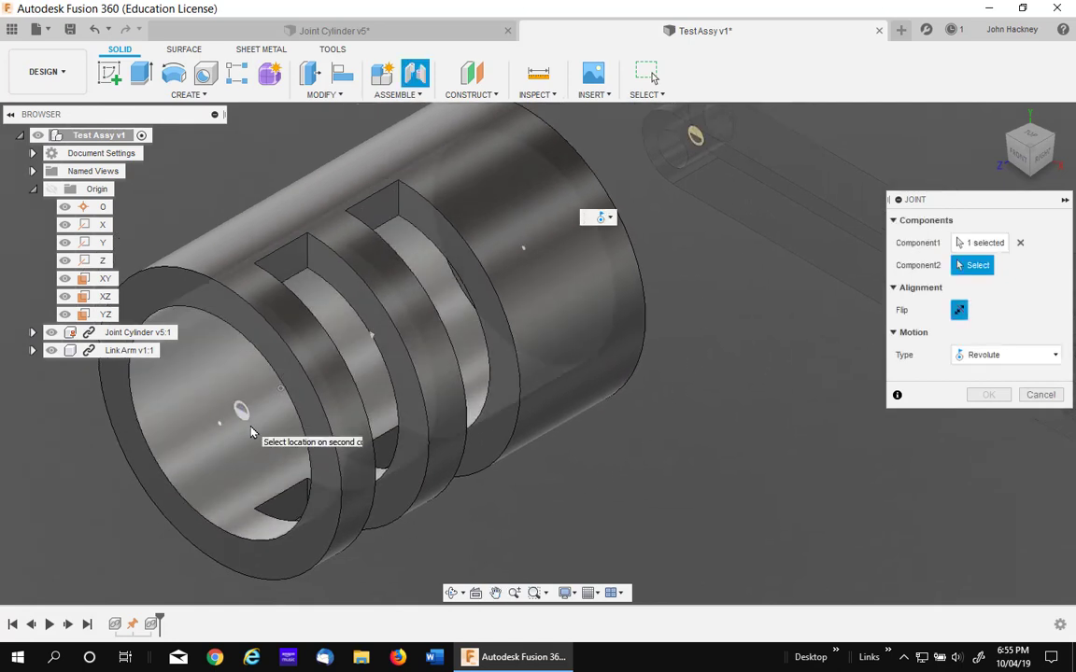
click(372, 339)
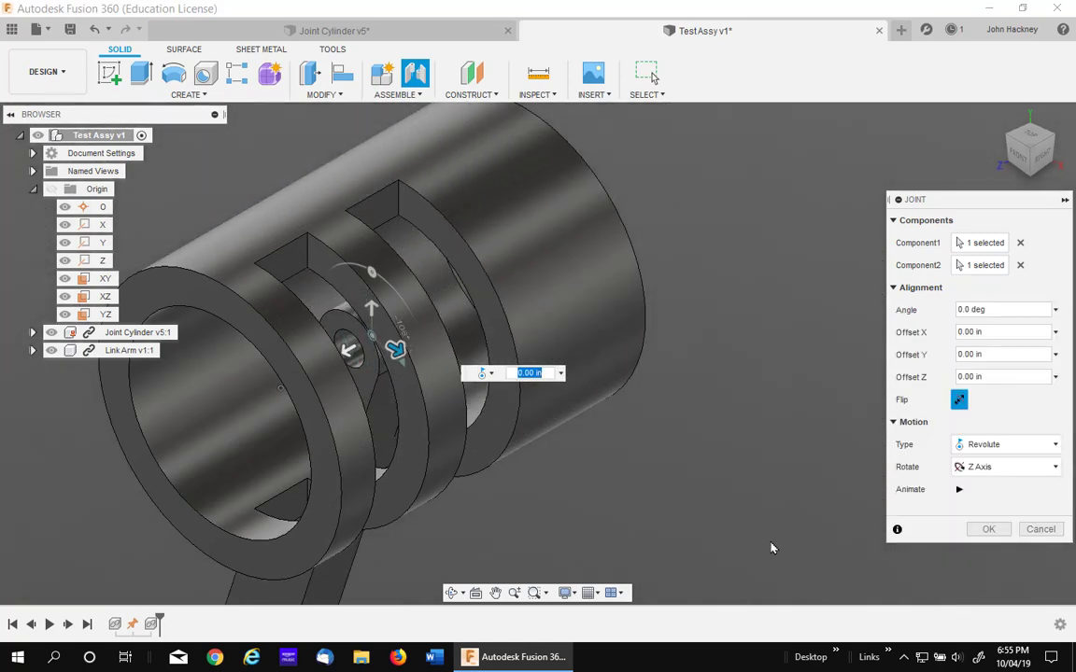
click(987, 531)
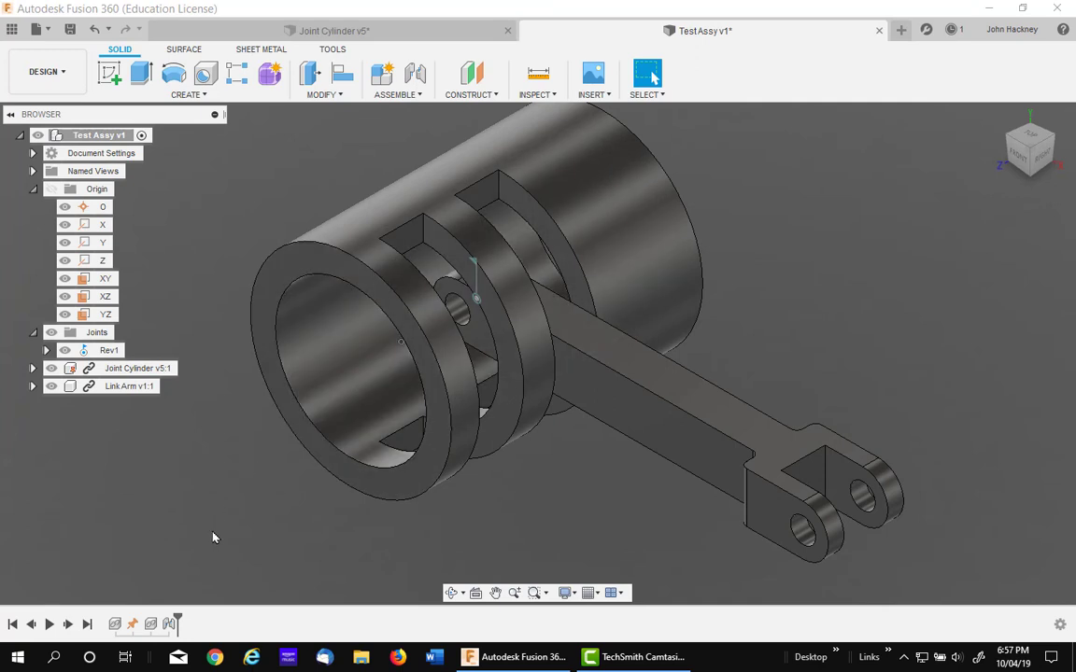
Step: Switch to the Joint Cylinder v5 document and inspect its timeline features
click(462, 31)
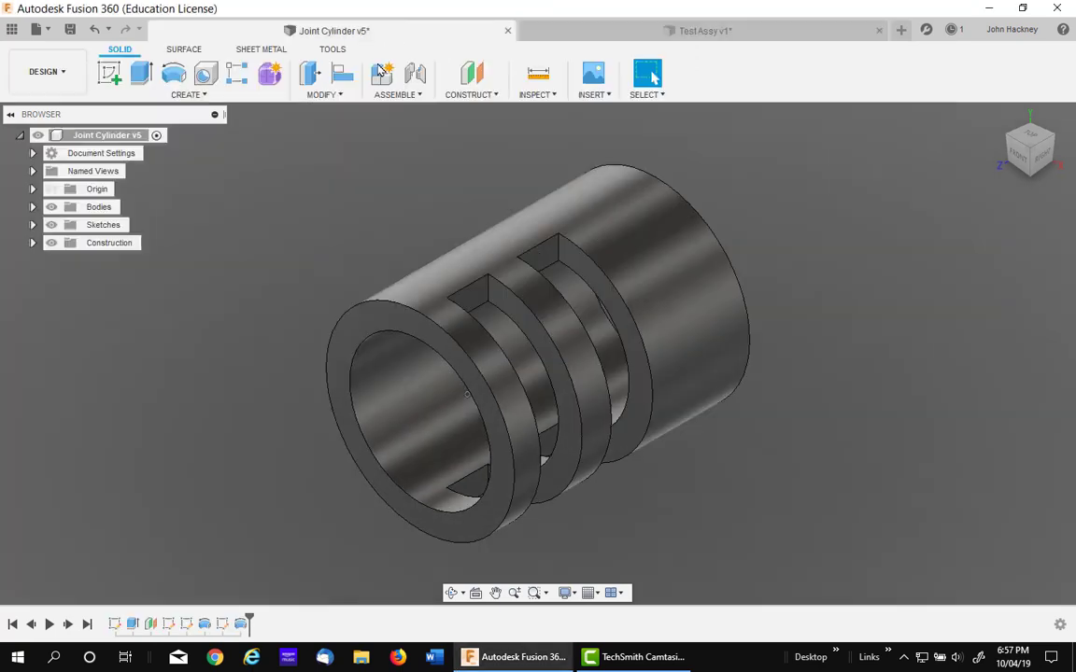
mouse_move(155, 632)
Step: Insert a second Link Arm into TestAssy v1 from the Data Panel and move it beside the first
click(684, 29)
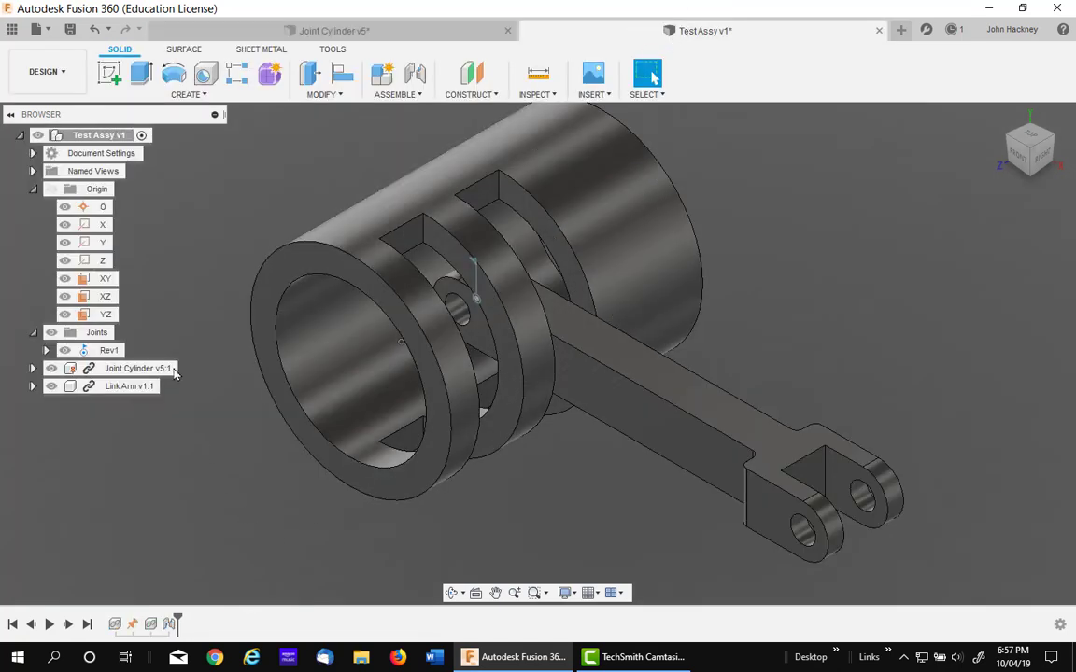
click(12, 29)
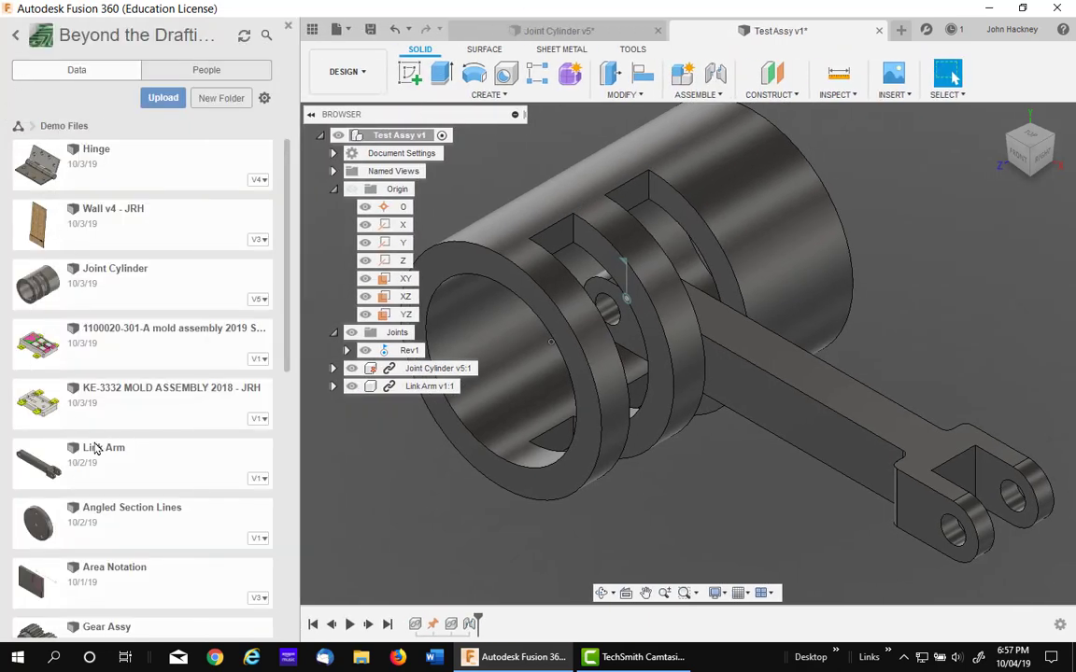
drag(84, 458, 874, 241)
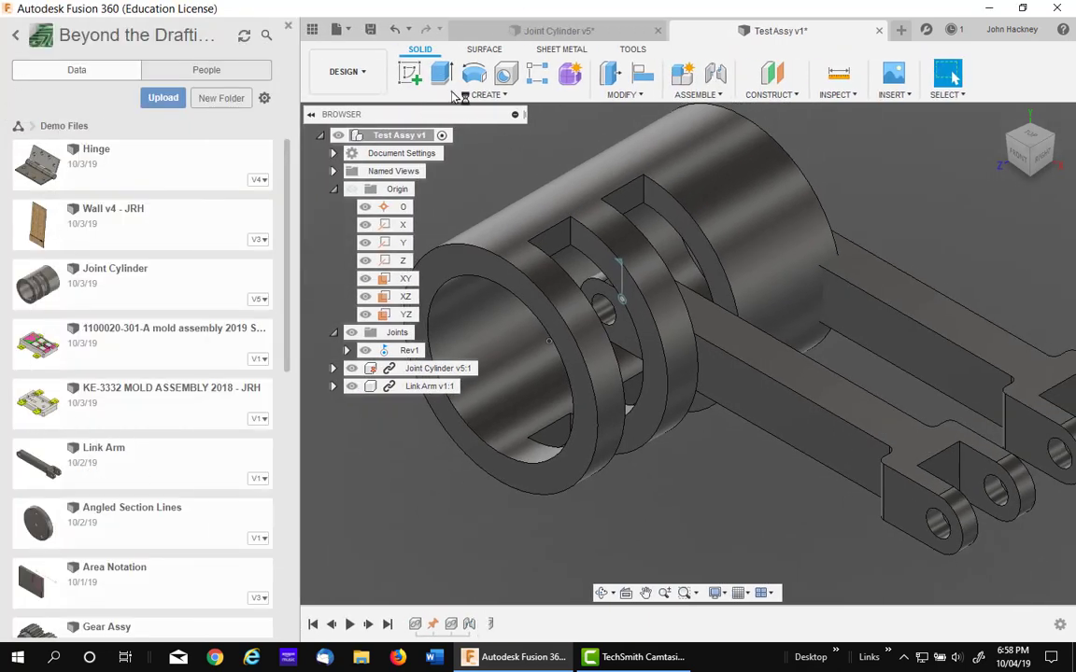
click(310, 31)
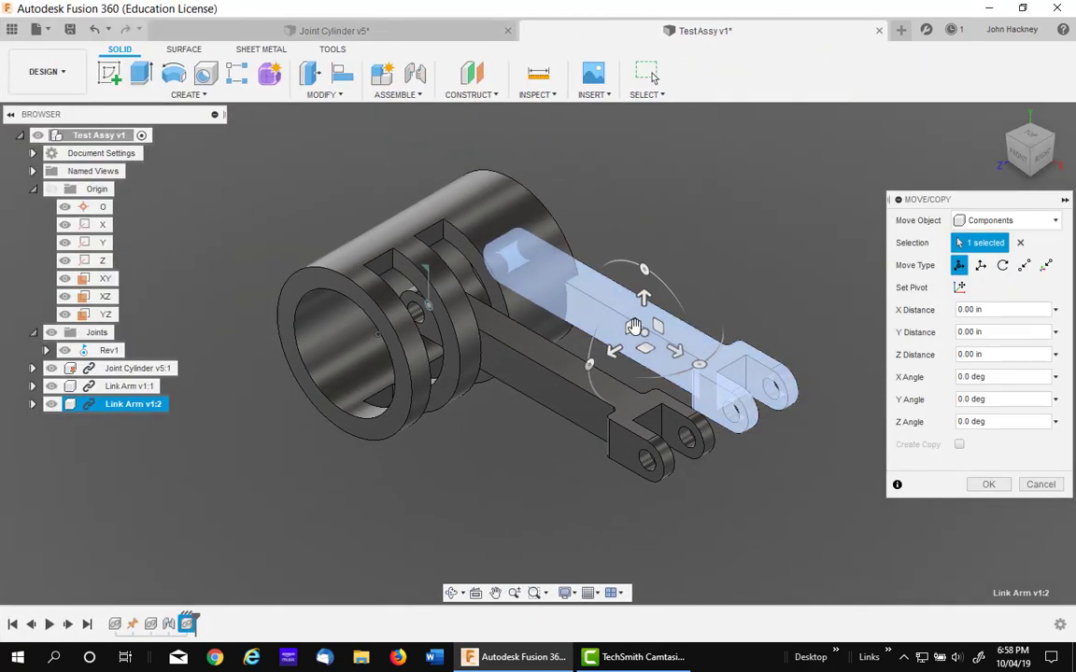
drag(645, 331, 768, 290)
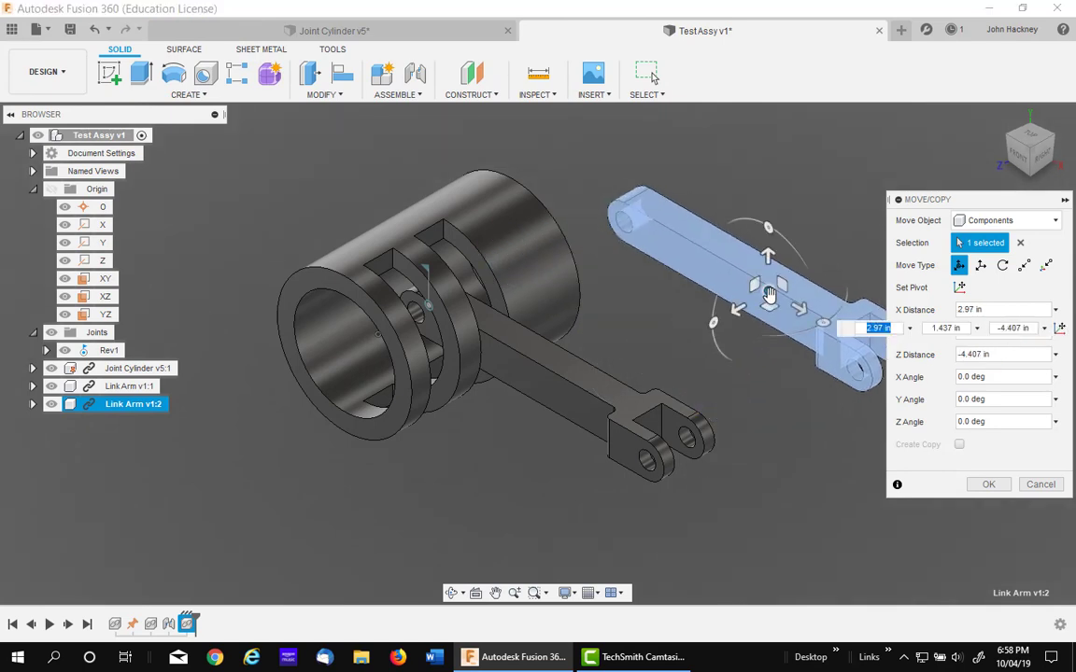
click(988, 485)
scroll(634, 311, up, 1)
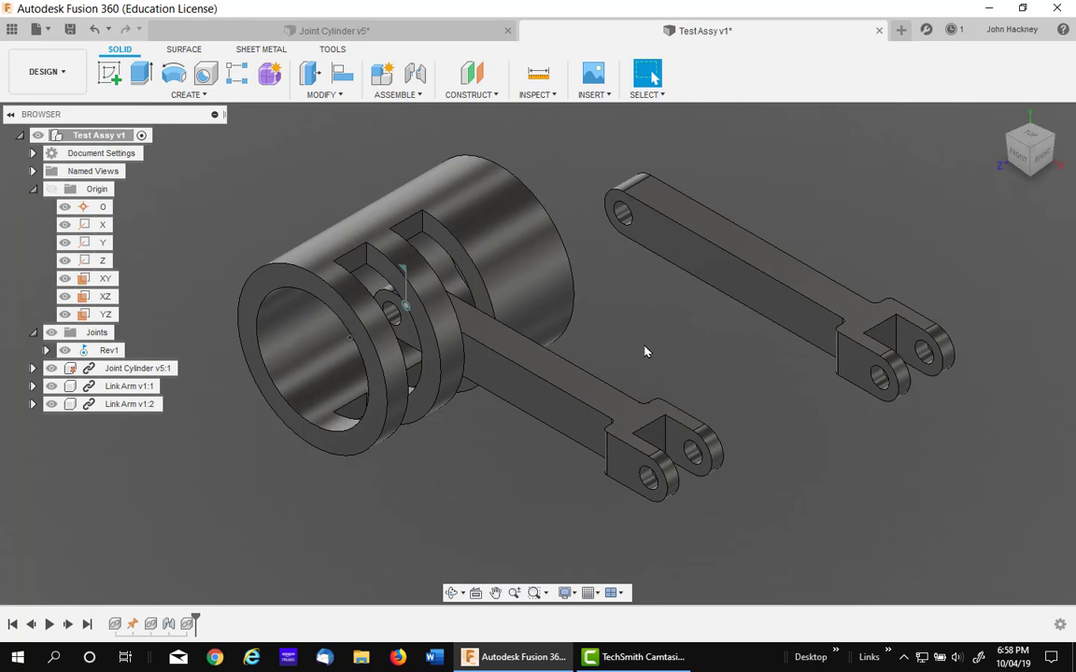
Step: Pin Link Arm v1:2's hole to the cylinder's inner hole with revolute joint Rev2
click(417, 76)
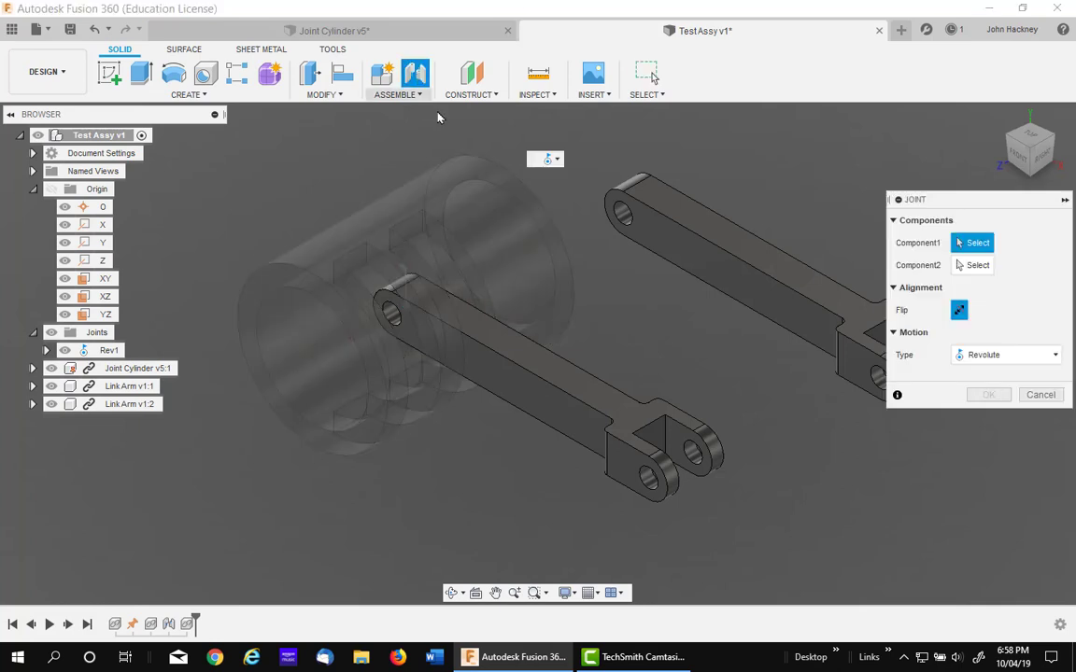
scroll(670, 322, up, 3)
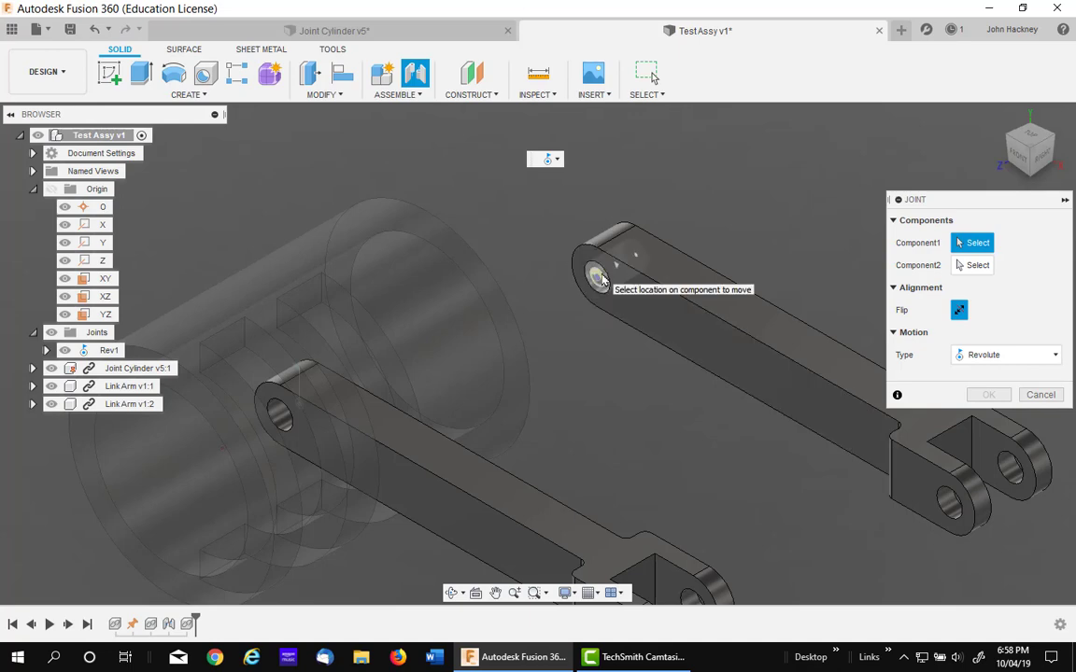
click(613, 271)
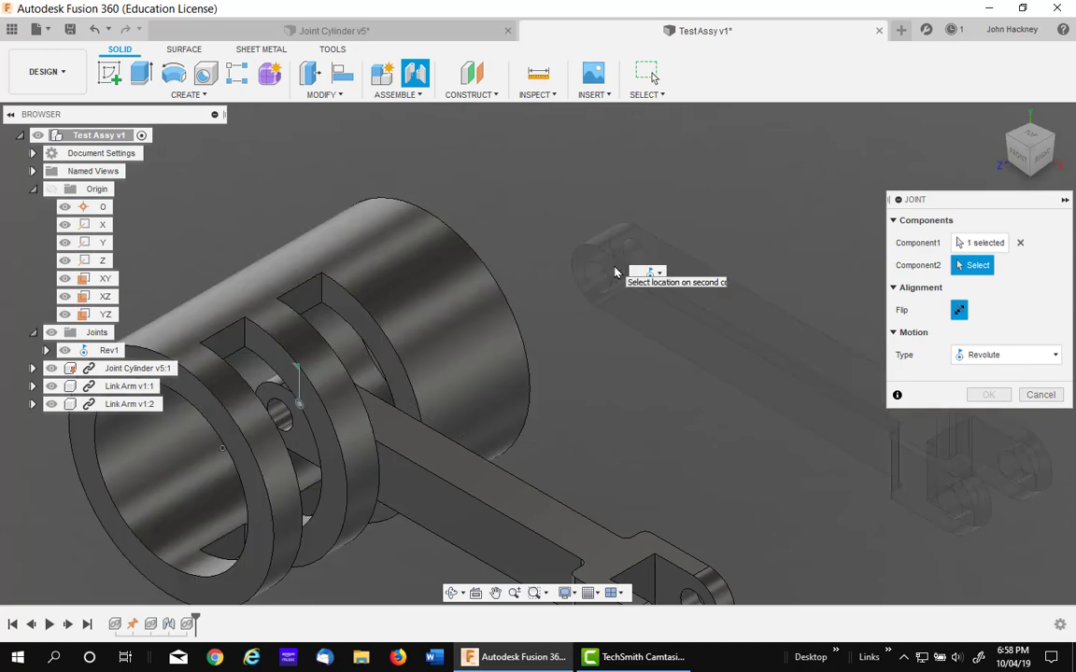
shift+middle_drag(616, 272, 425, 364)
click(423, 363)
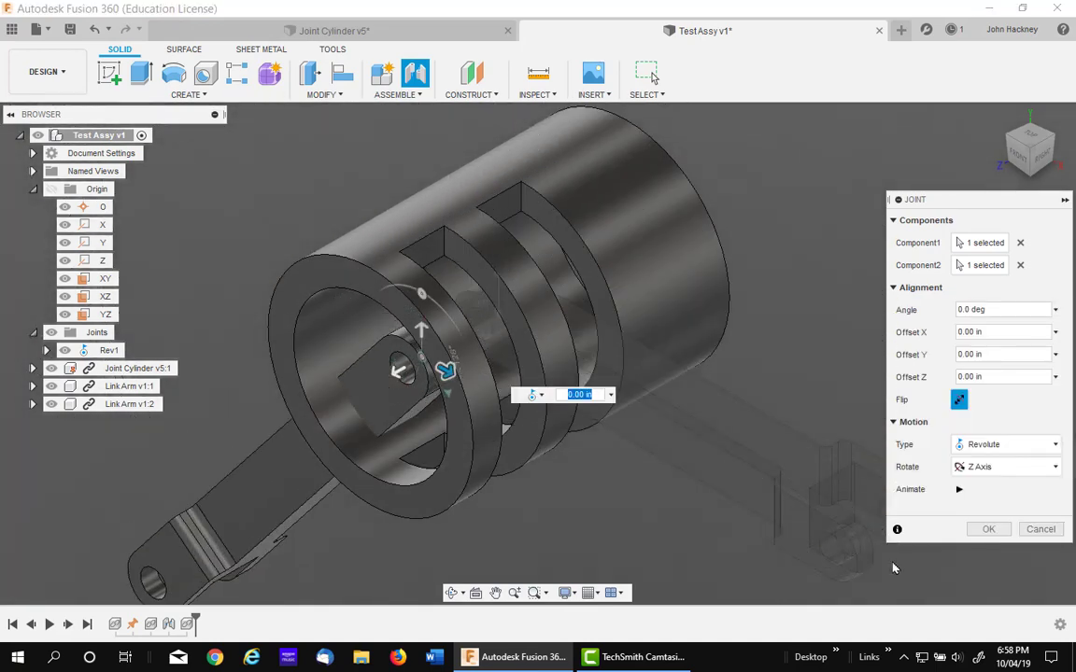
click(982, 533)
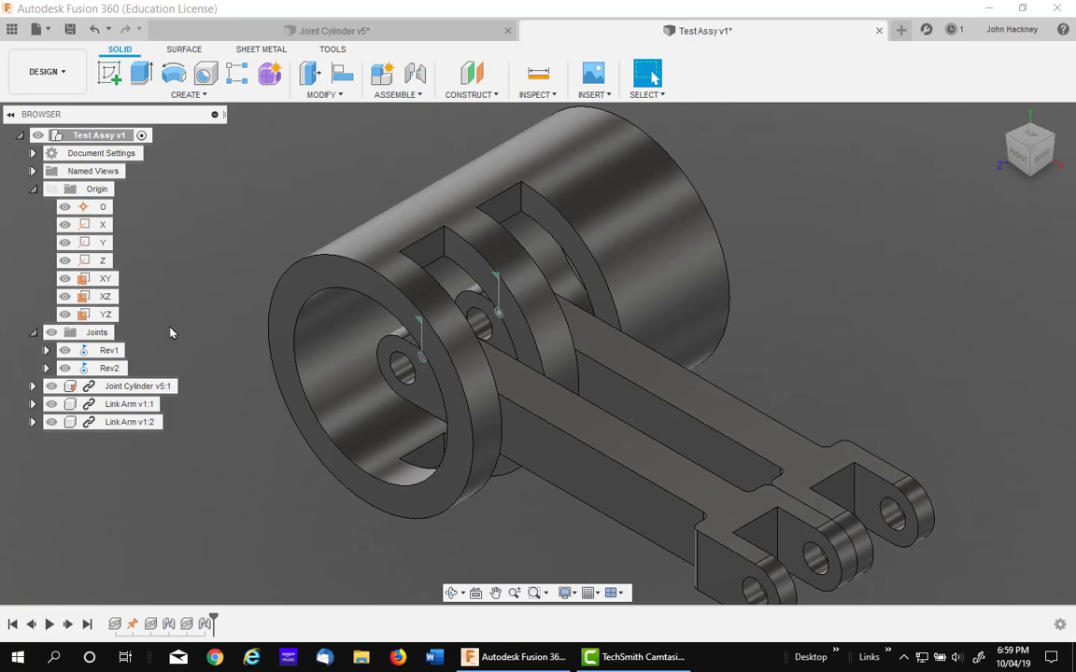
Step: Undo Rev2 and recreate it from the arm's hole to the cylinder bore with a 2.00 in Z offset
click(94, 29)
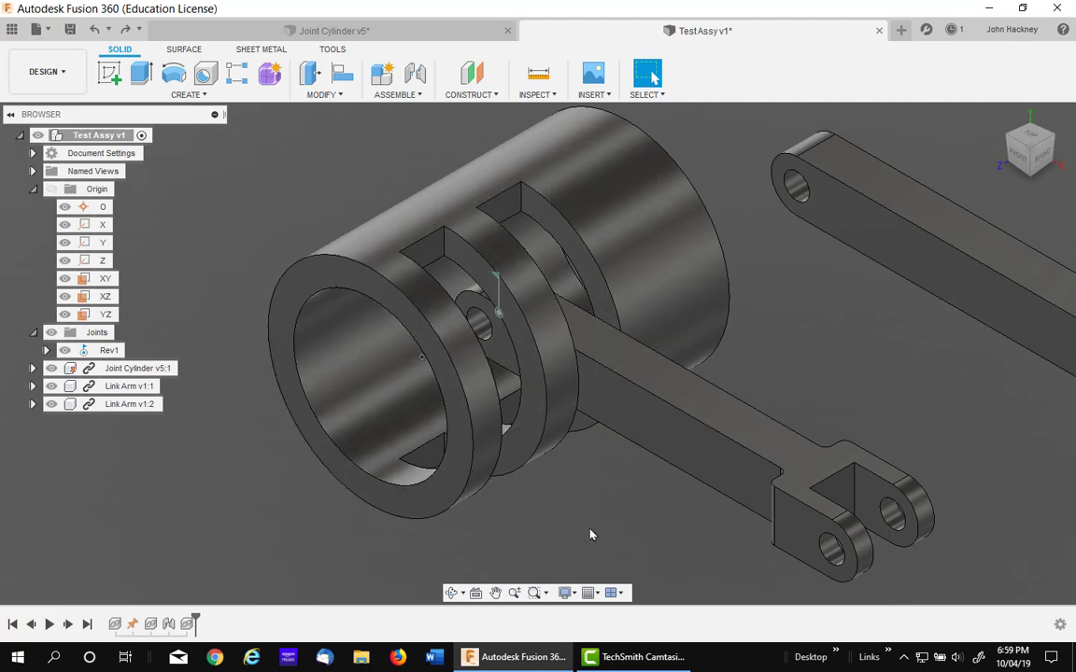
click(415, 73)
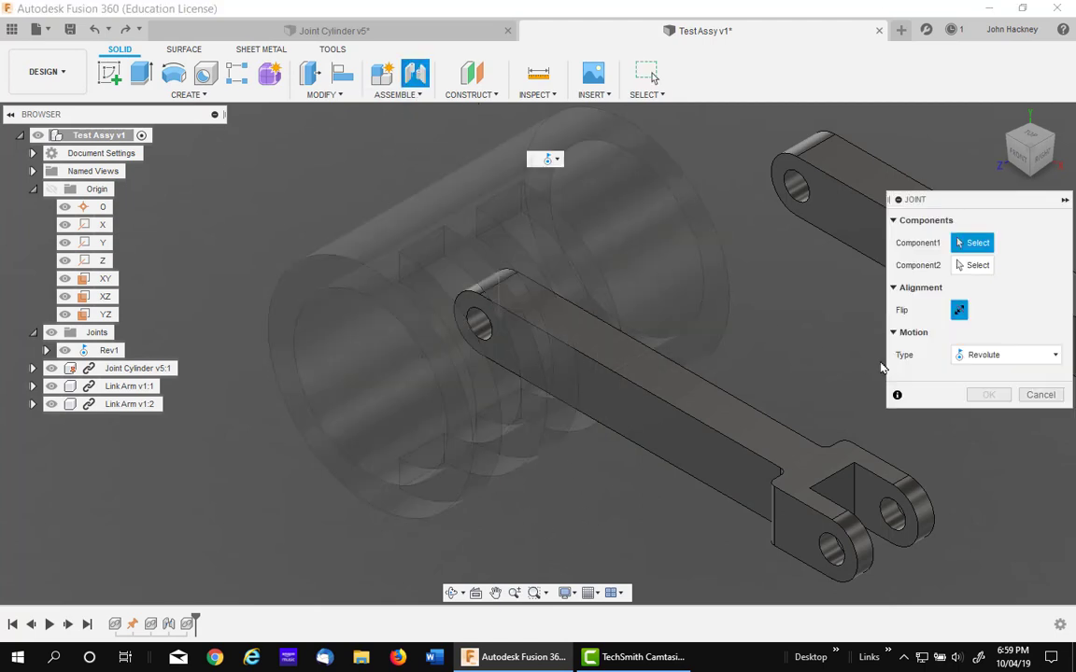
click(806, 200)
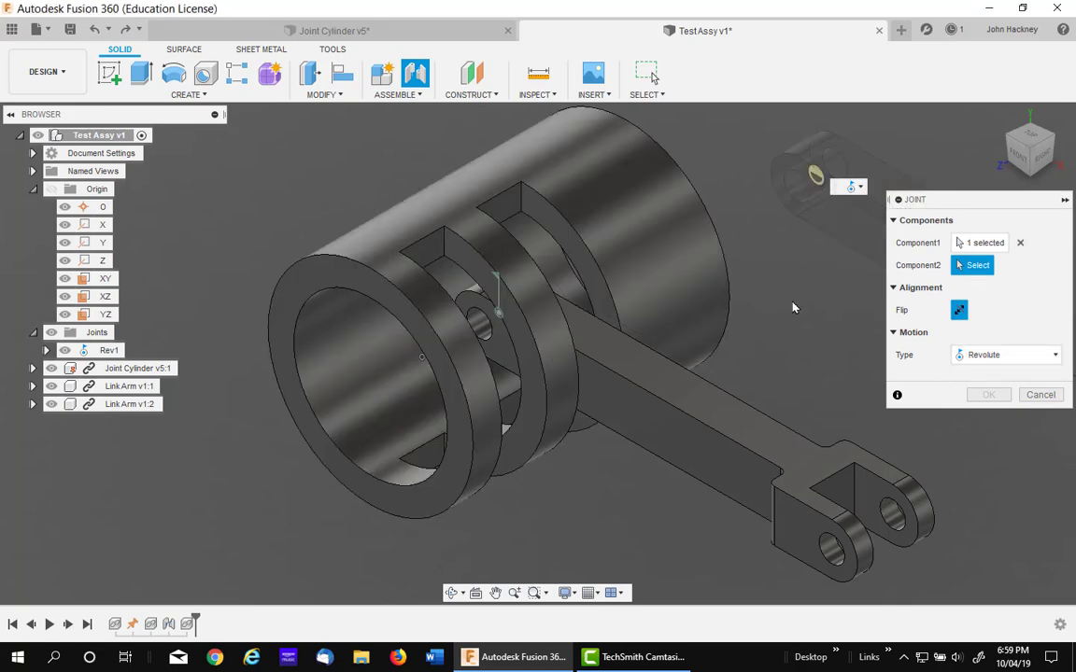
click(436, 472)
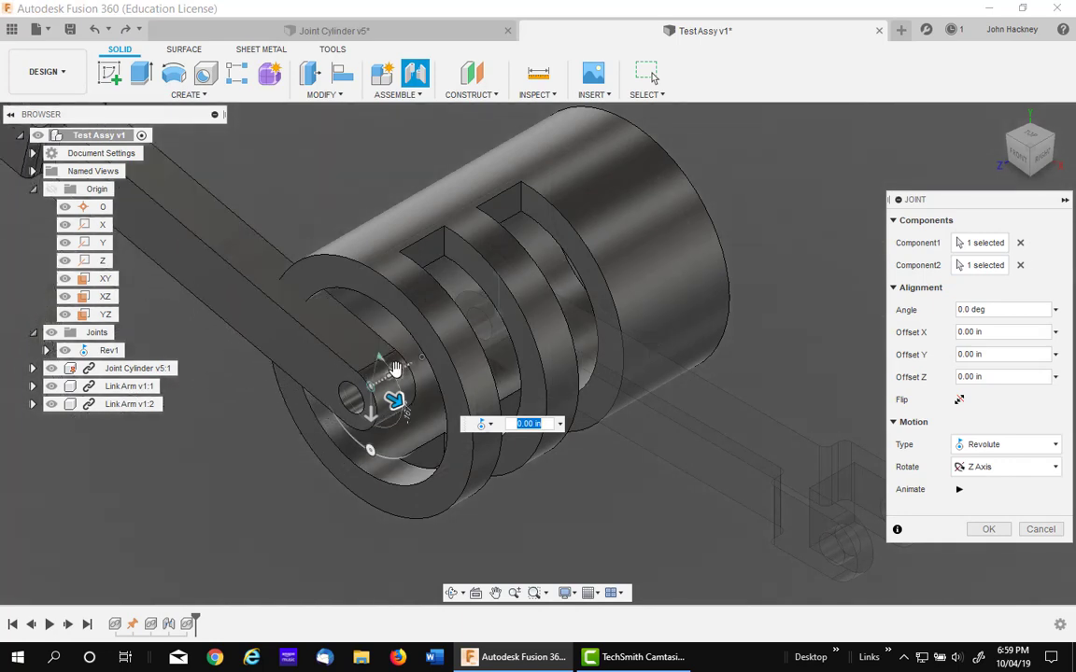
drag(397, 369, 464, 342)
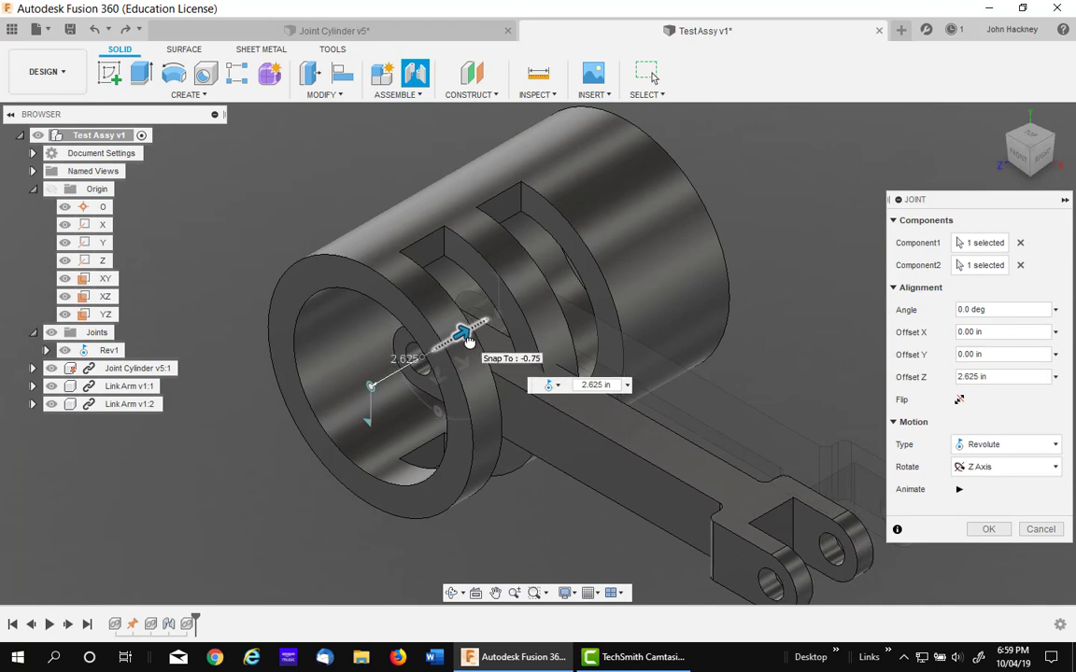
drag(466, 344, 449, 361)
click(987, 529)
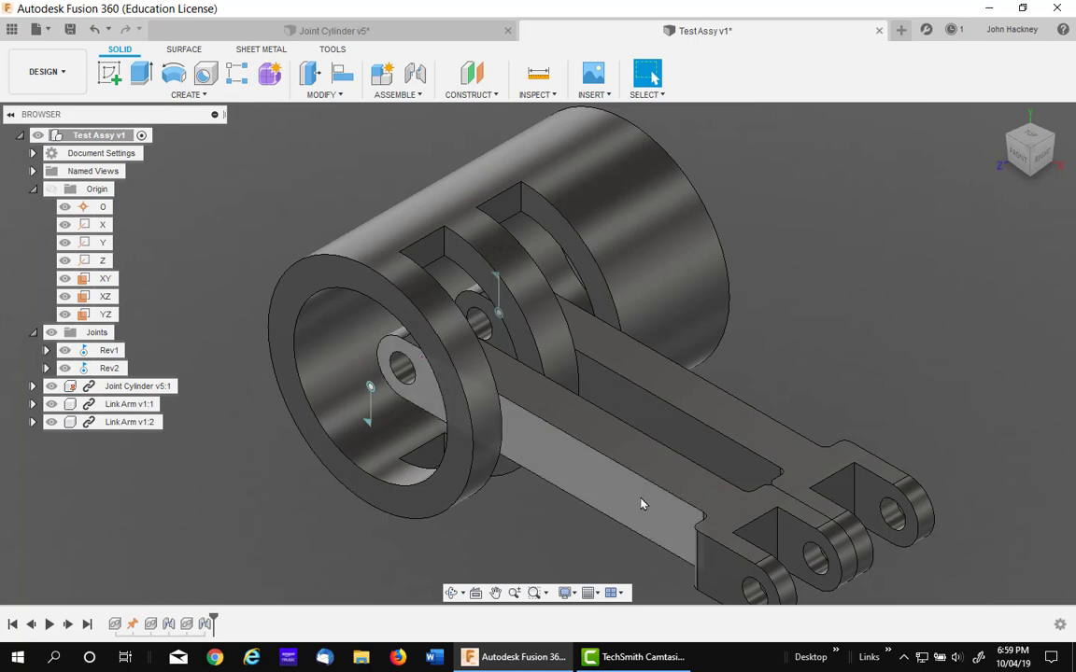
Step: Undo the arm's rotation and the Rev2 joint, then select the Rev1 joint
drag(636, 499, 613, 501)
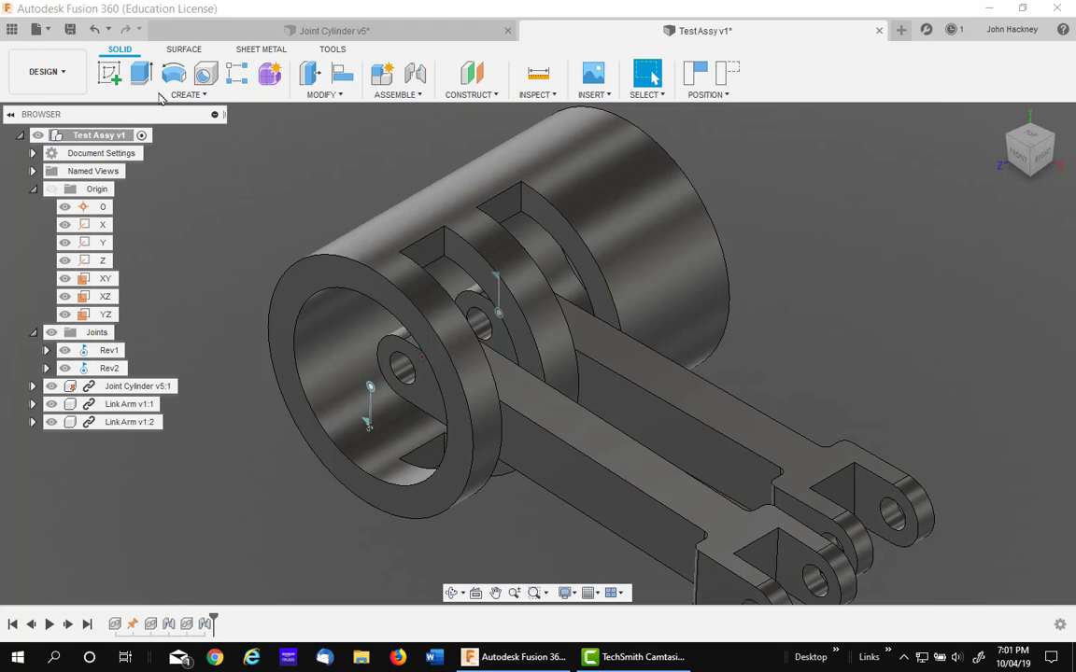
click(94, 31)
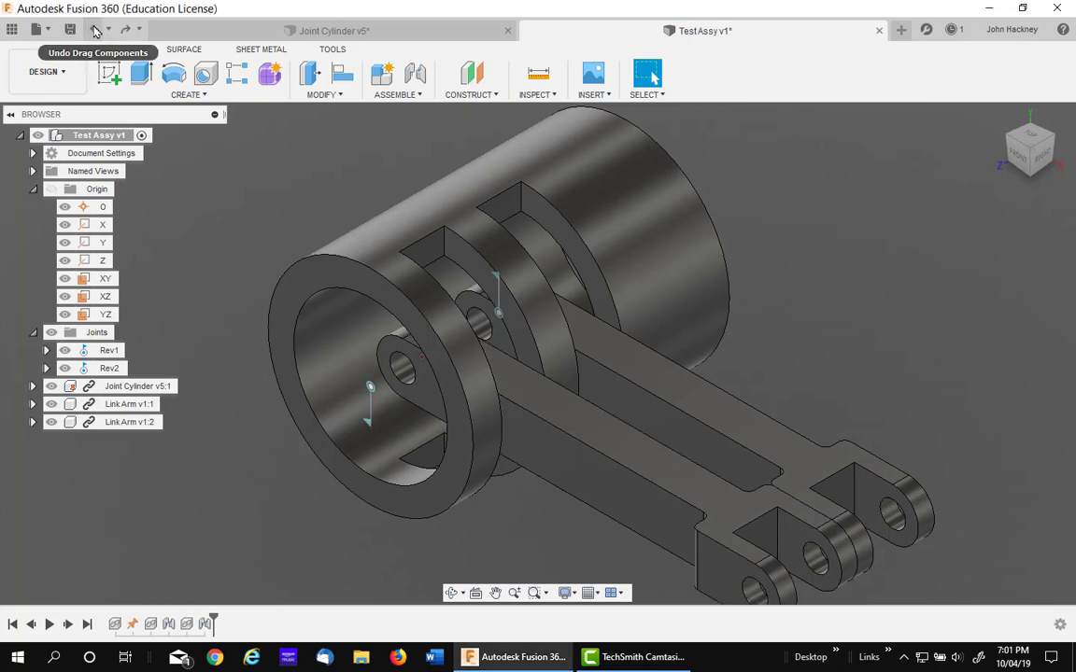
click(94, 30)
middle_drag(841, 313, 737, 318)
key(Escape)
click(381, 323)
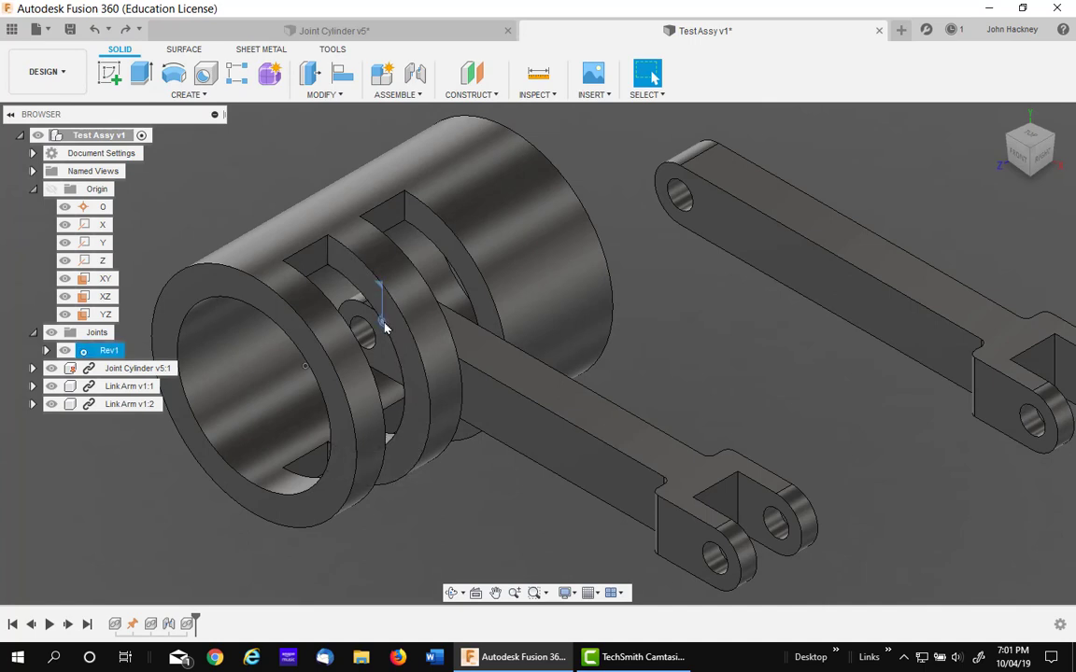
Step: Enable Rev1 rotation limits with Minimum -70 deg and Maximum 70 deg
right_click(385, 327)
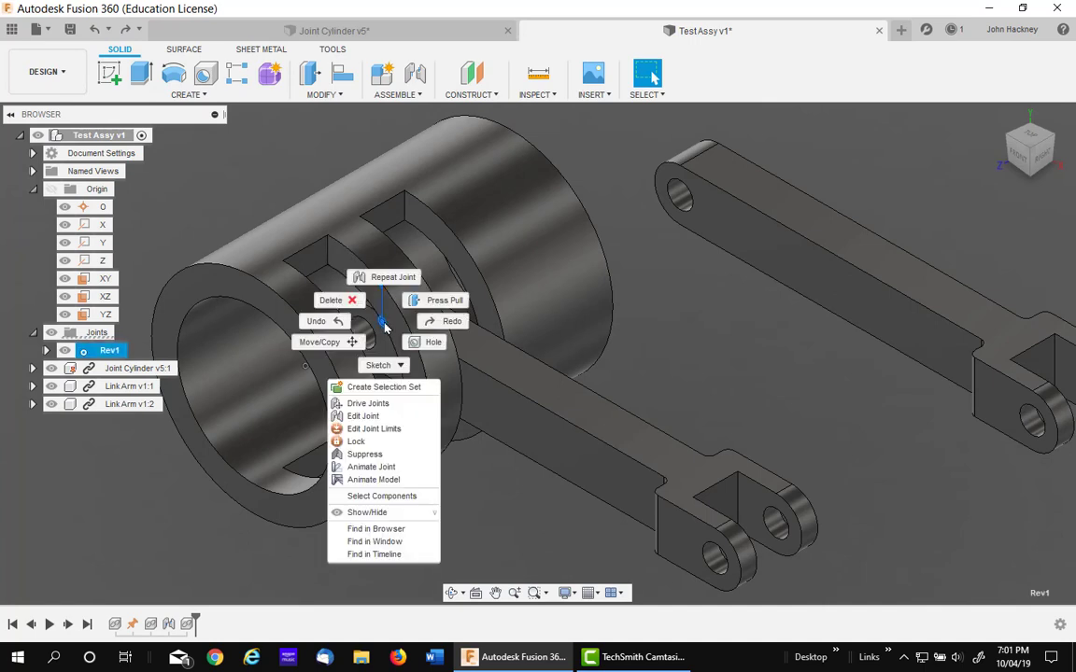
click(374, 428)
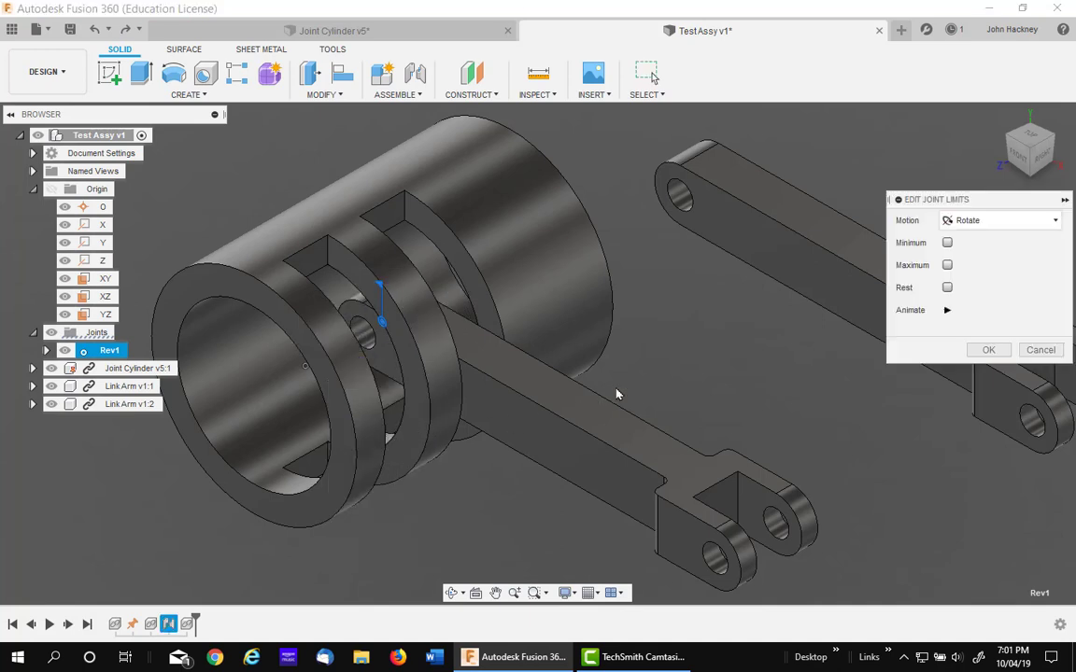
click(948, 244)
click(947, 287)
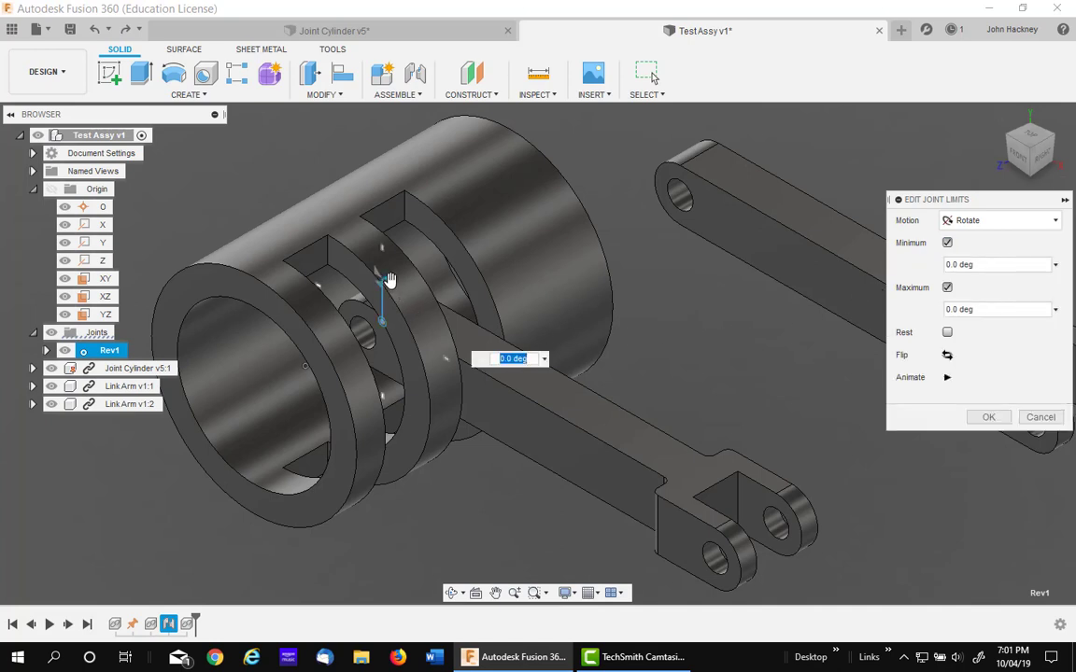
drag(392, 285, 428, 333)
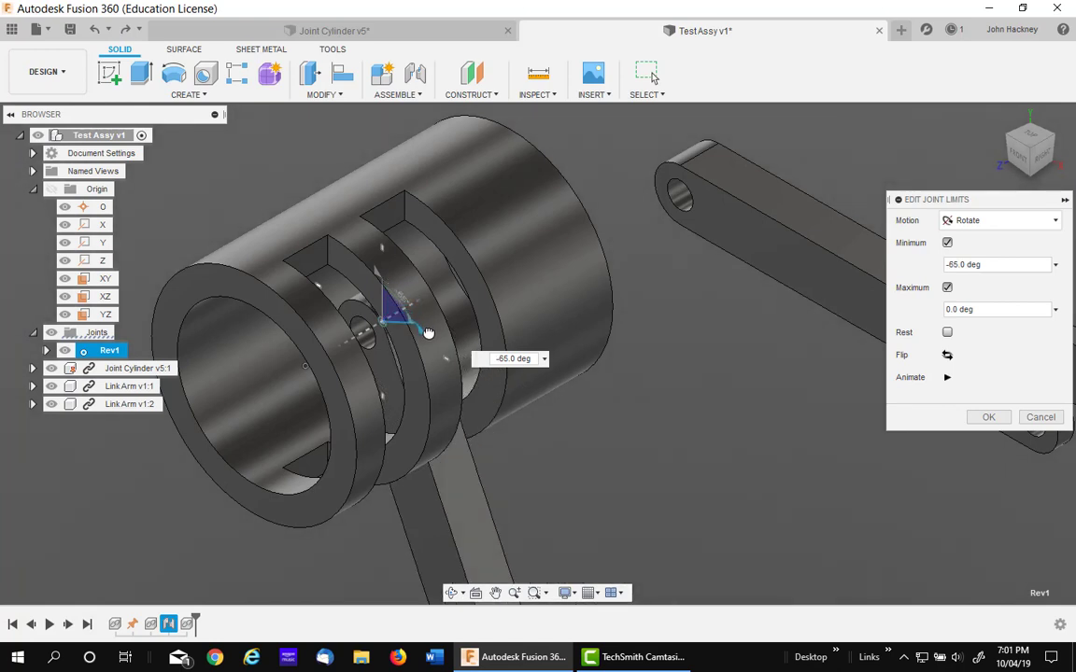
drag(428, 333, 432, 340)
key(Tab)
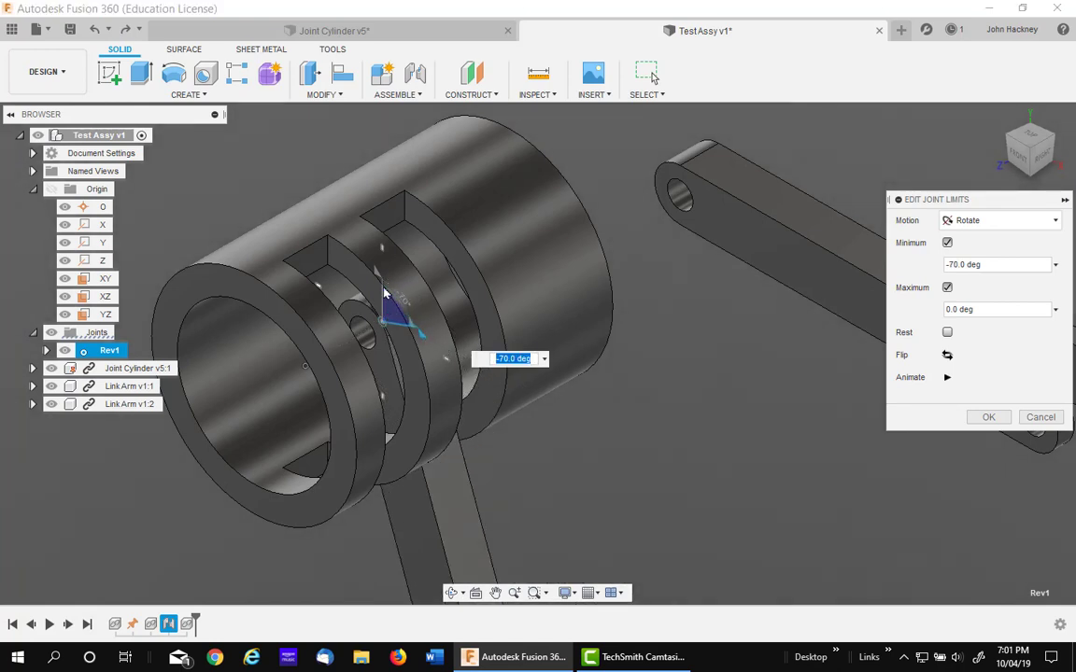
text(25)
drag(350, 266, 314, 269)
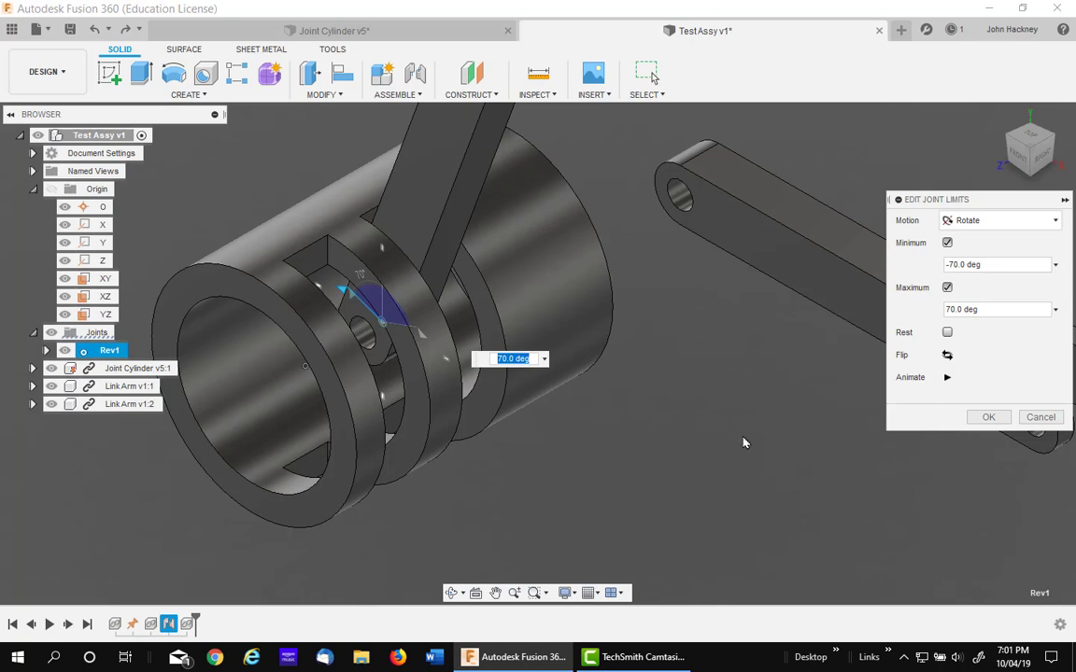
Step: Apply the ±70 degree limits and animate the model to check Rev1's swing
click(988, 417)
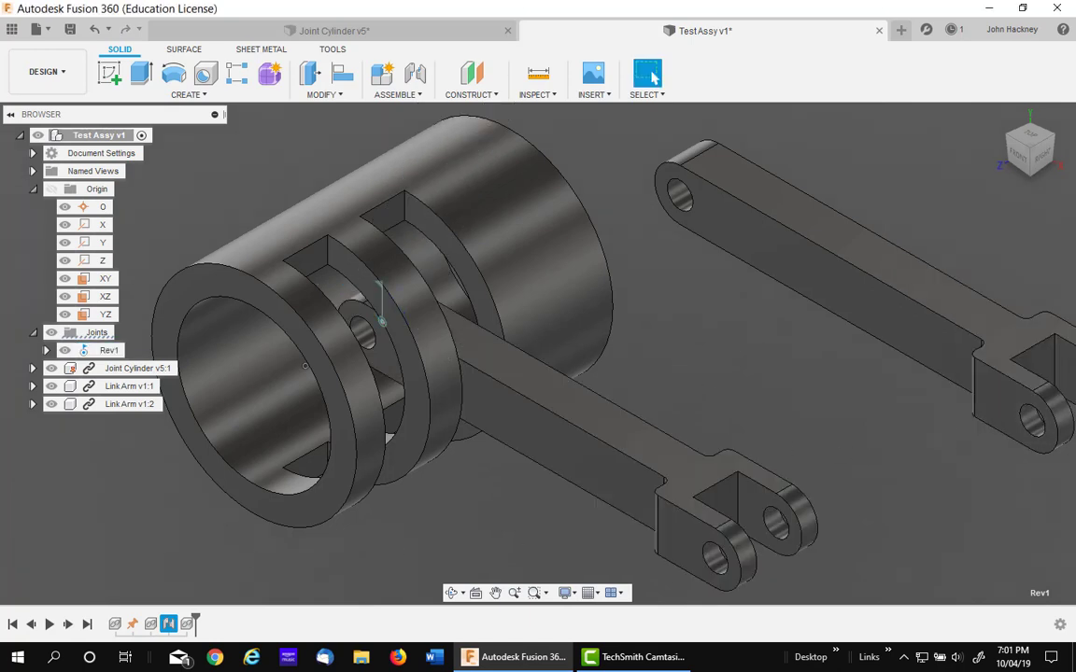
click(381, 322)
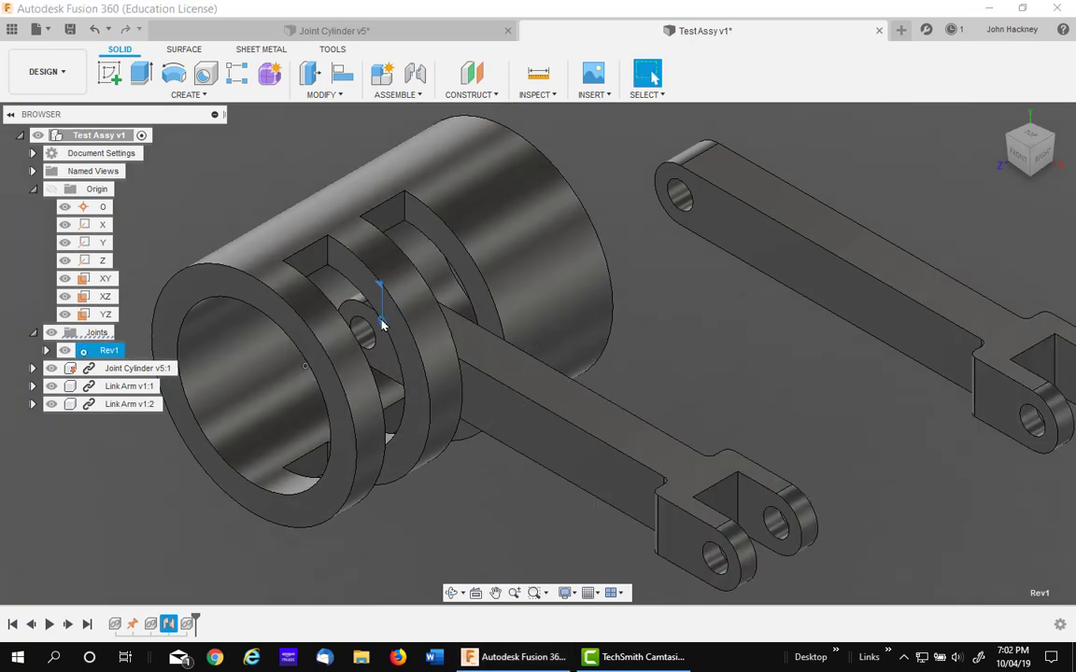
right_click(381, 322)
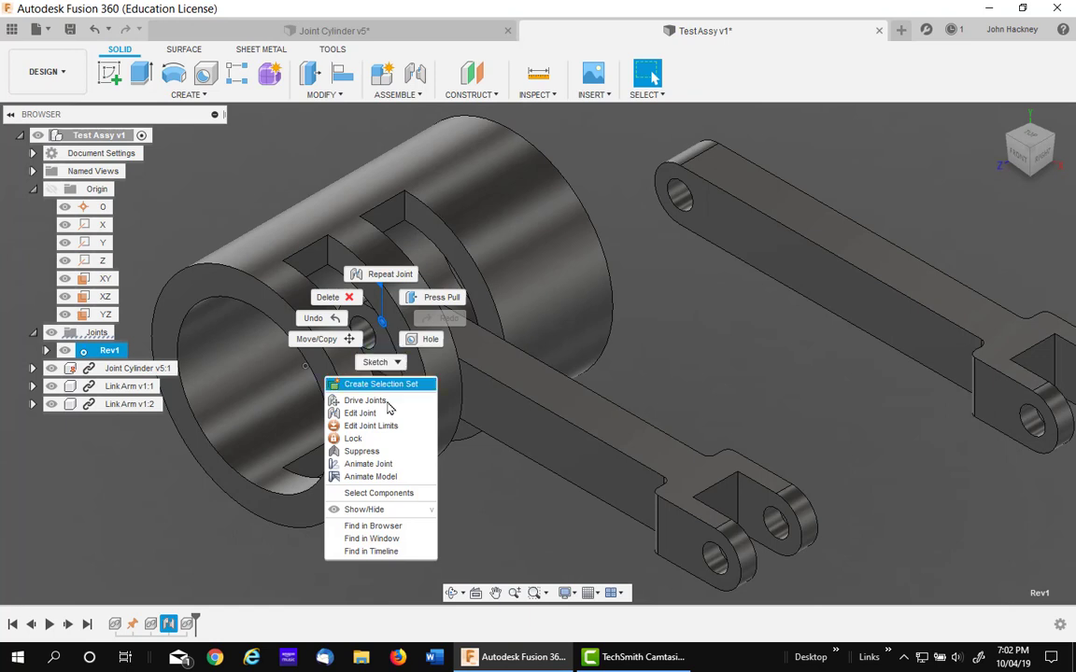
click(373, 476)
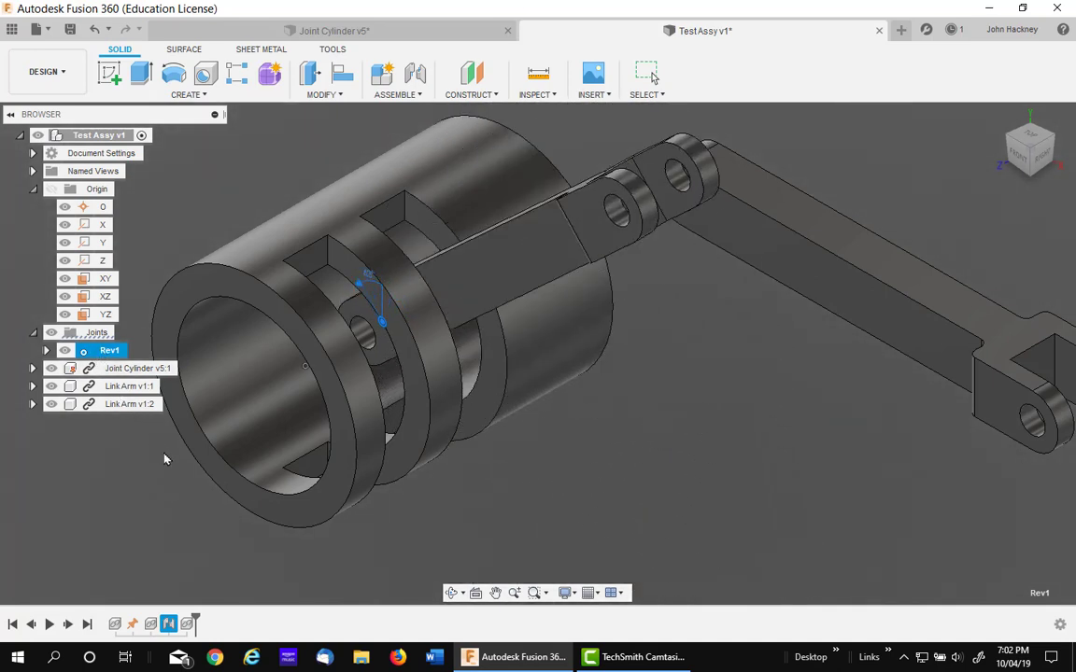
key(Escape)
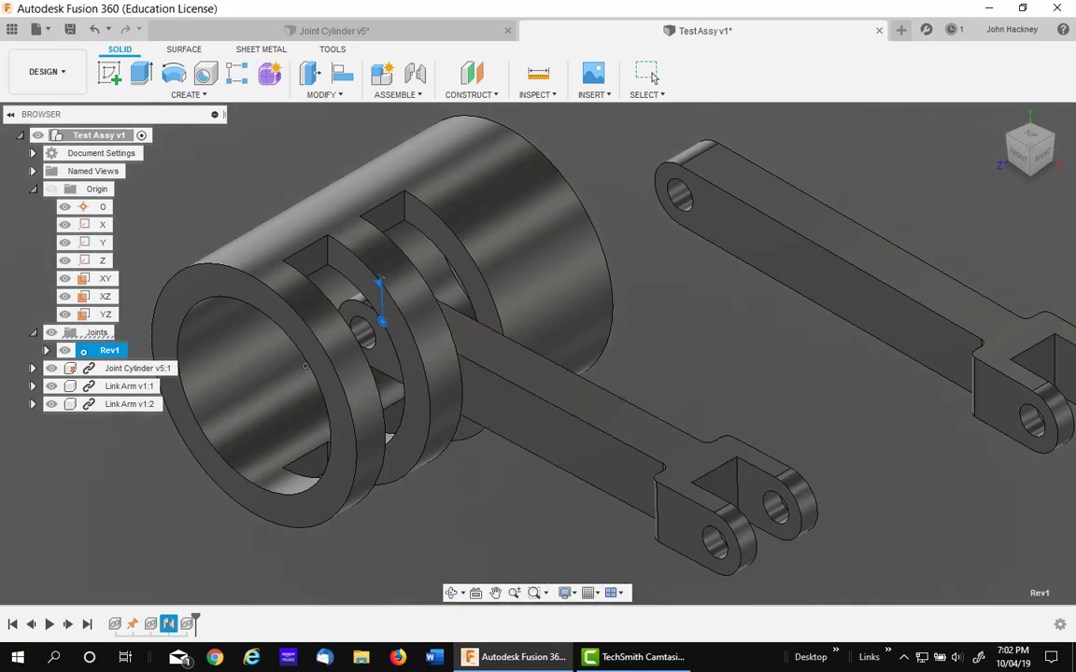
middle_drag(535, 288, 472, 289)
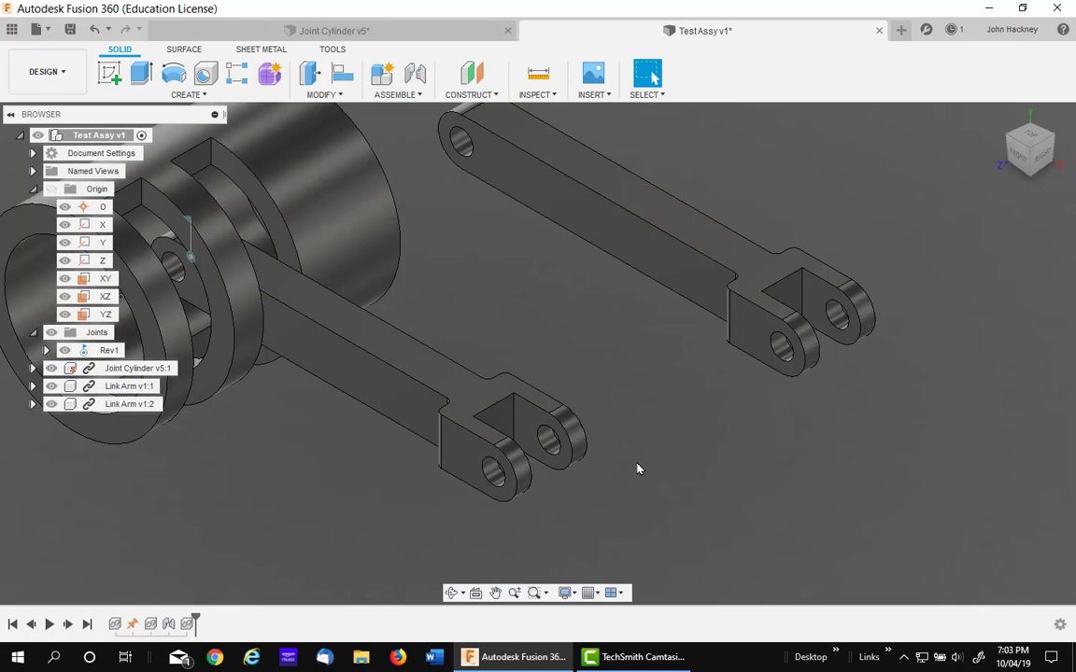
Step: Start a new joint with the second arm's end hole as the first joint origin
click(414, 74)
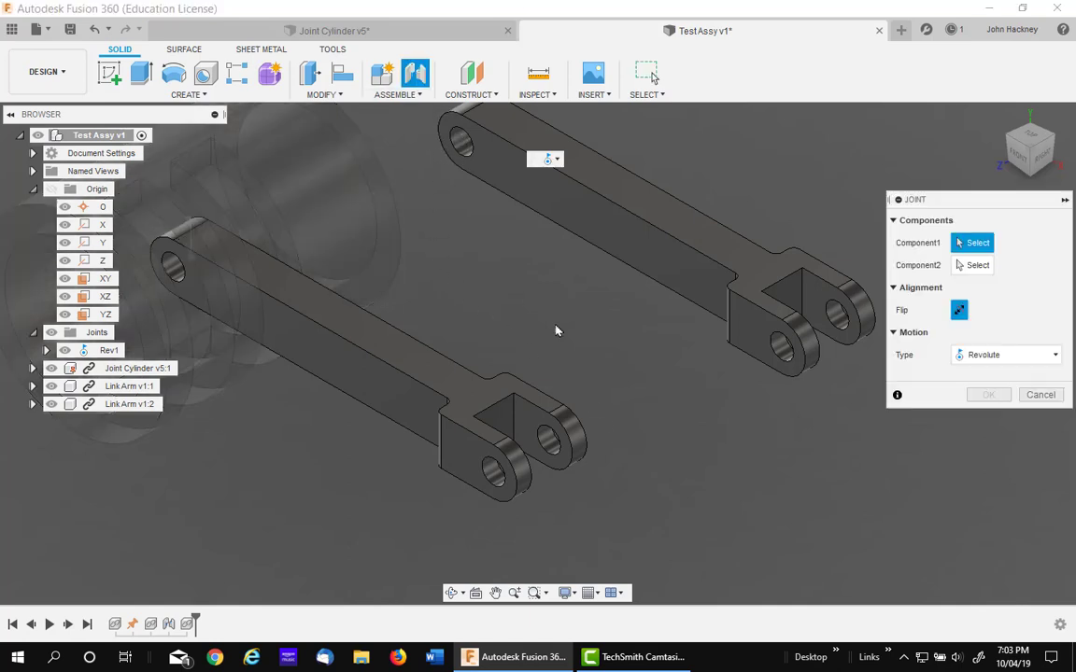
scroll(512, 248, up, 8)
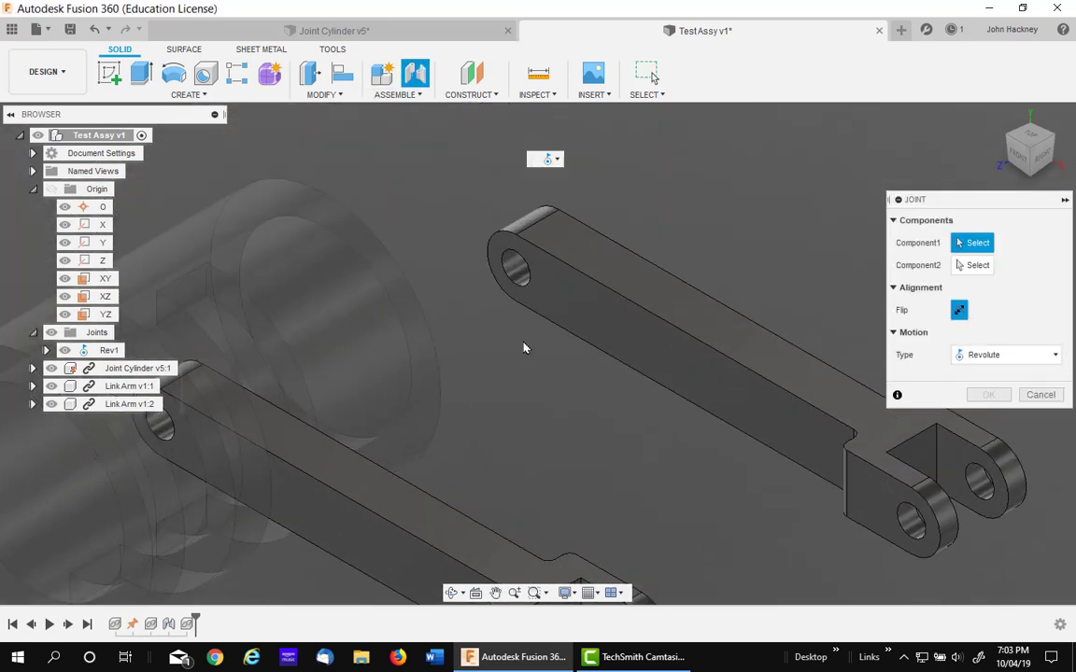
click(519, 254)
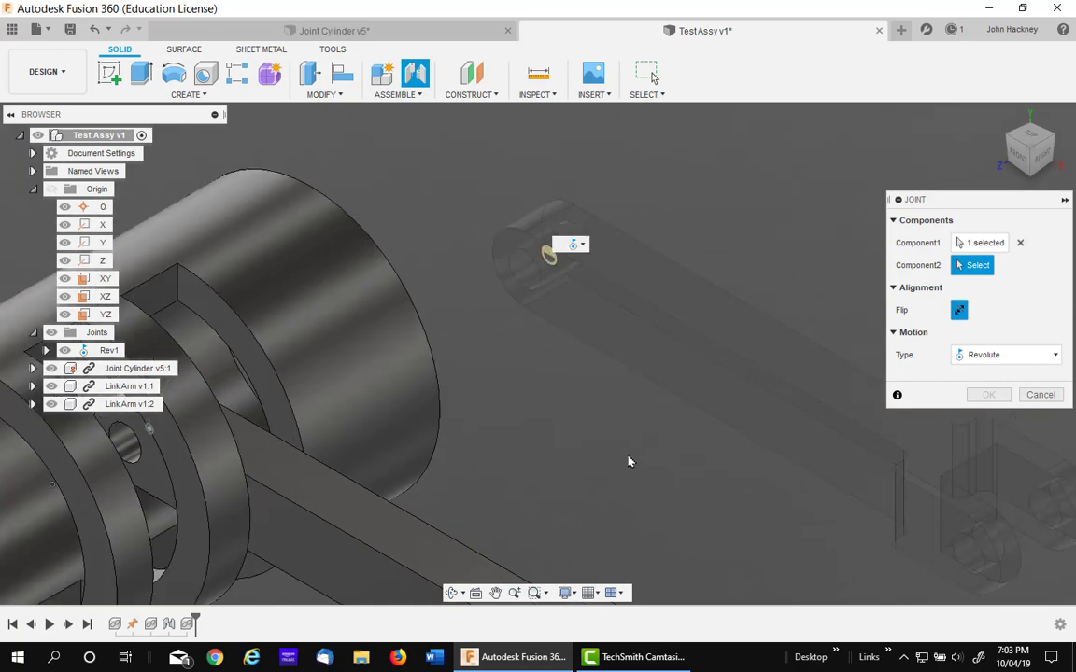
scroll(629, 461, down, 3)
middle_drag(628, 461, 522, 400)
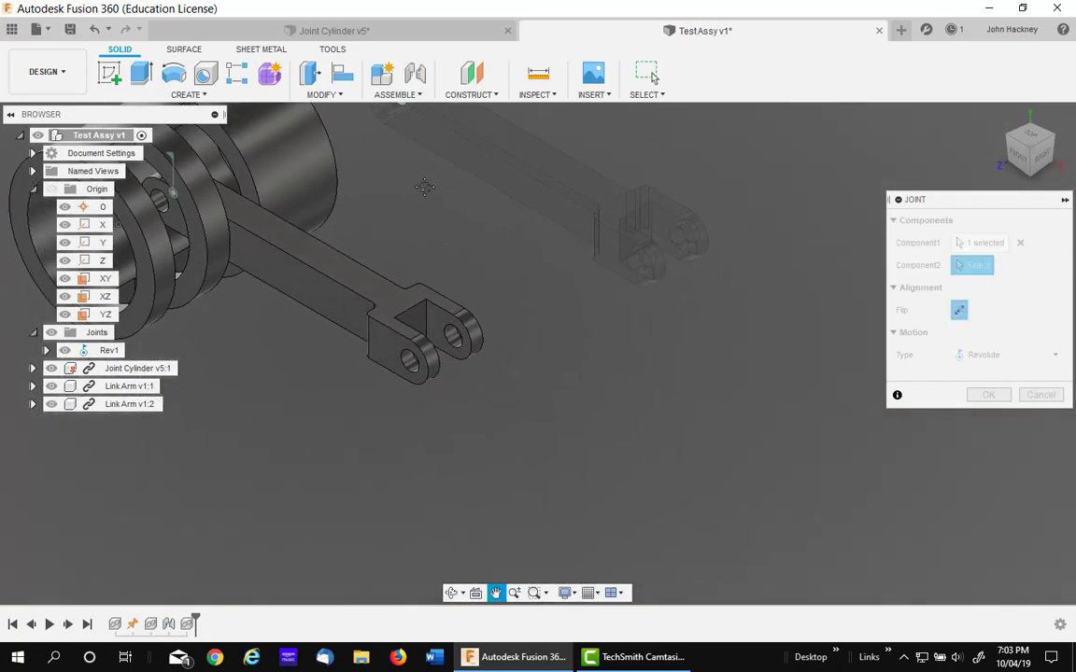
Step: Centre the joint between the two inner fork faces and commit it as revolute Rev2
right_click(467, 382)
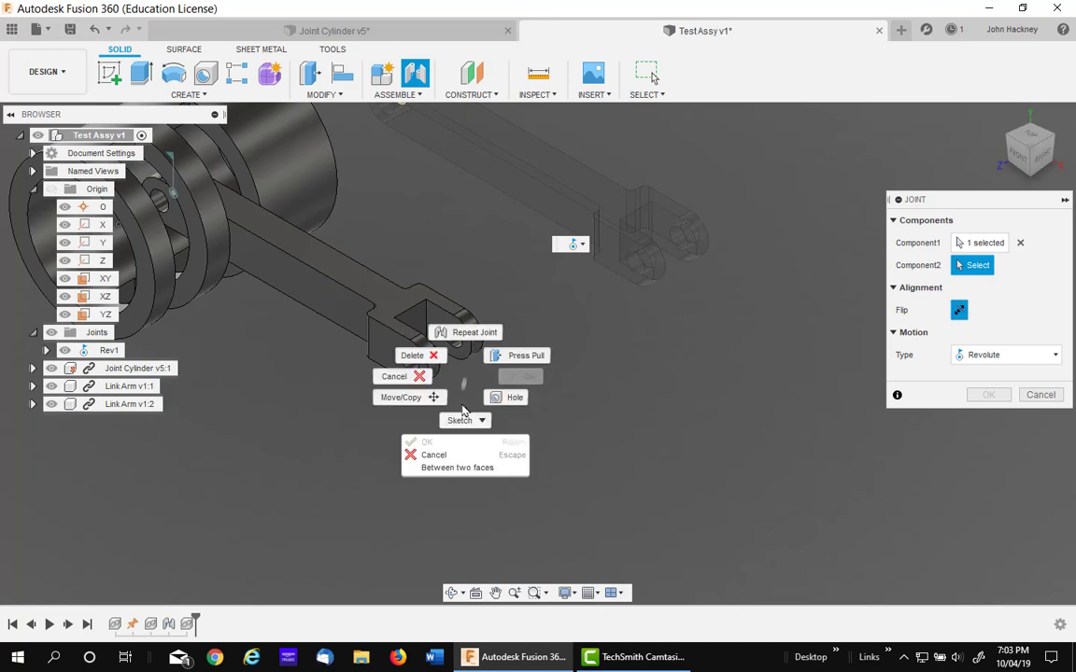
click(467, 475)
scroll(485, 439, up, 6)
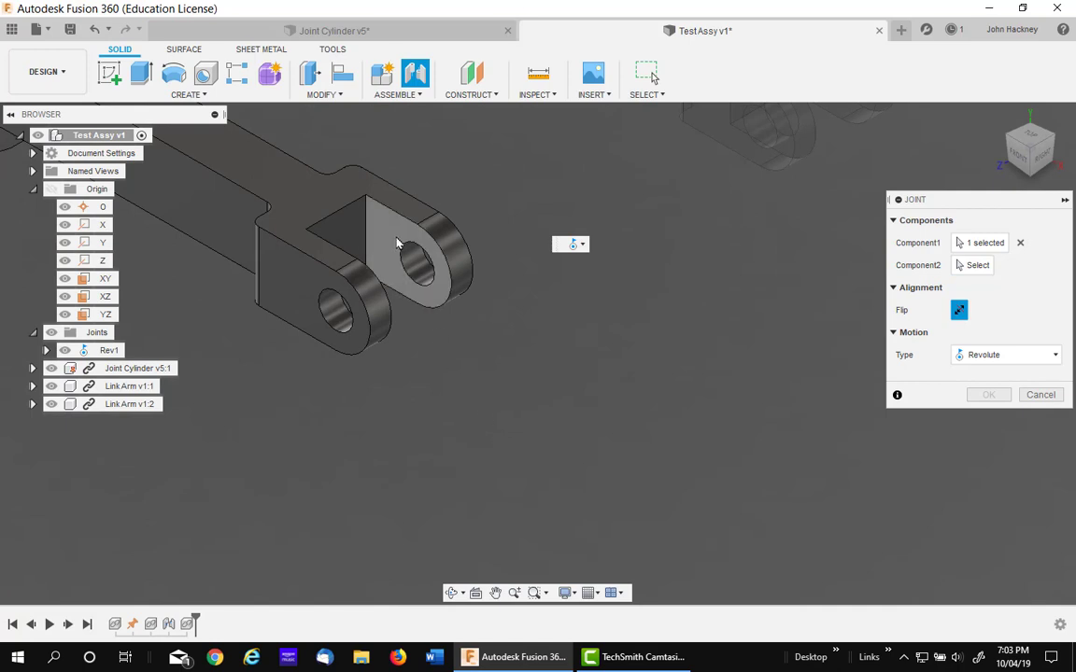
click(396, 241)
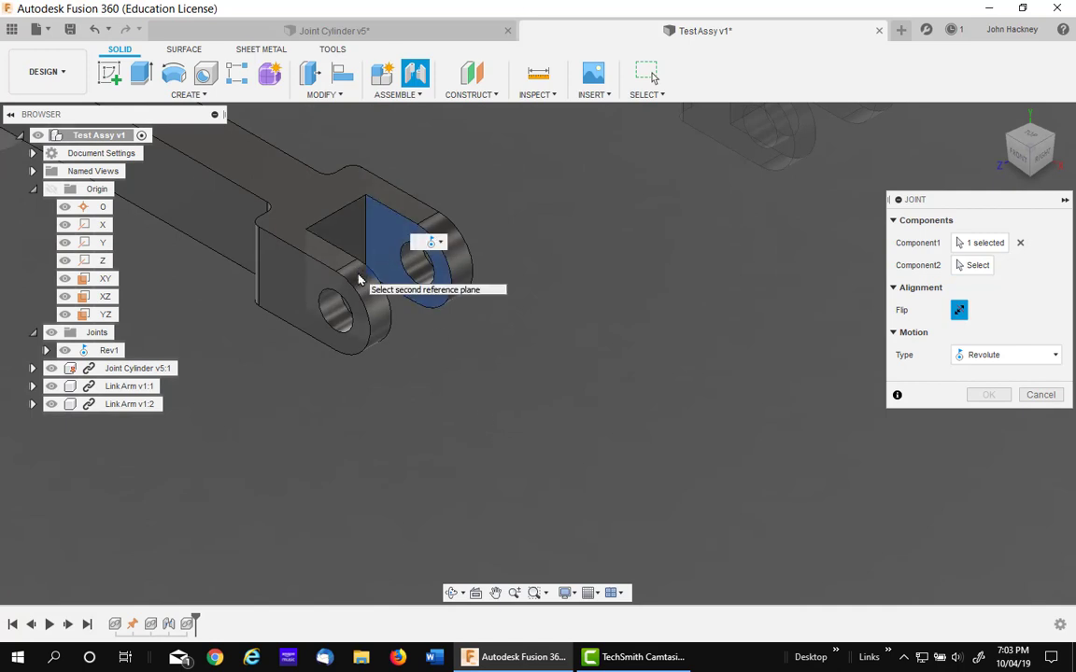
click(358, 278)
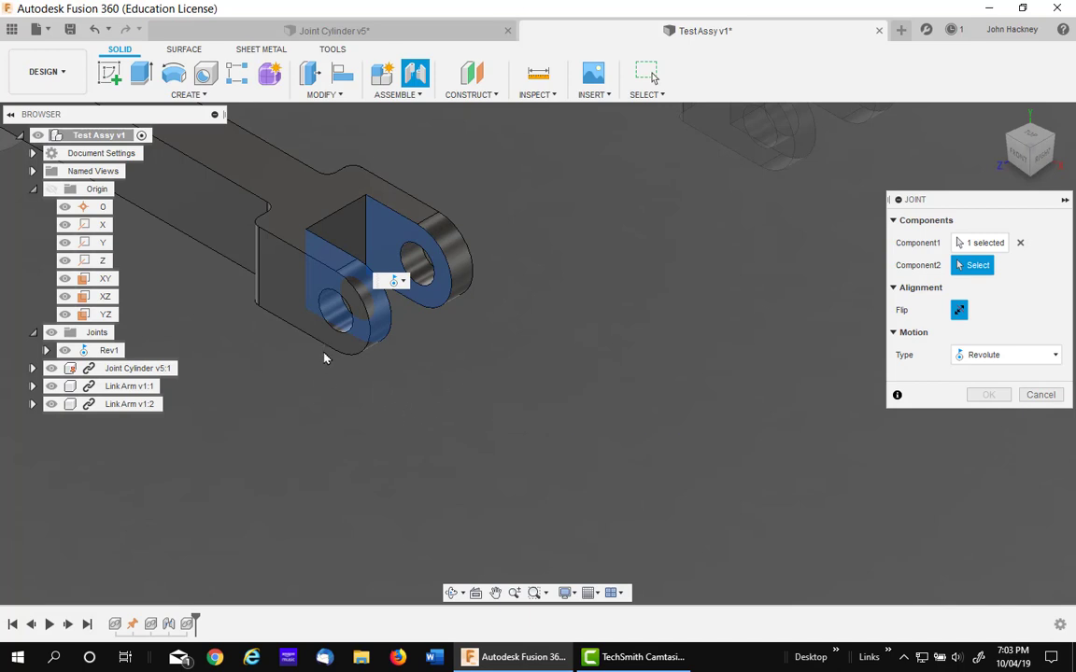
click(402, 281)
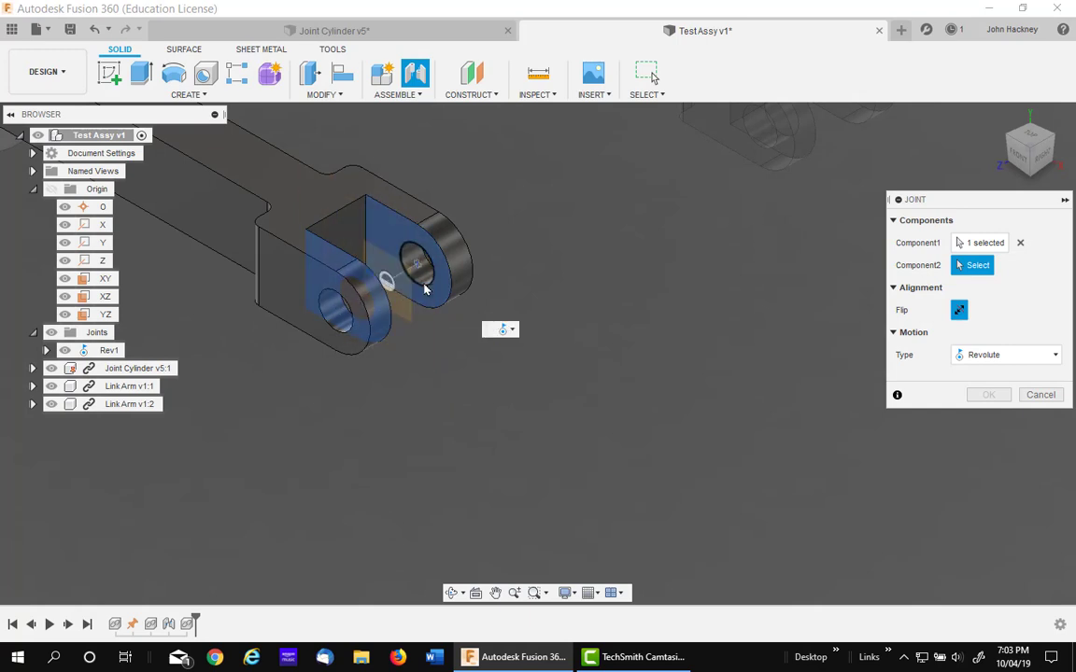
click(426, 288)
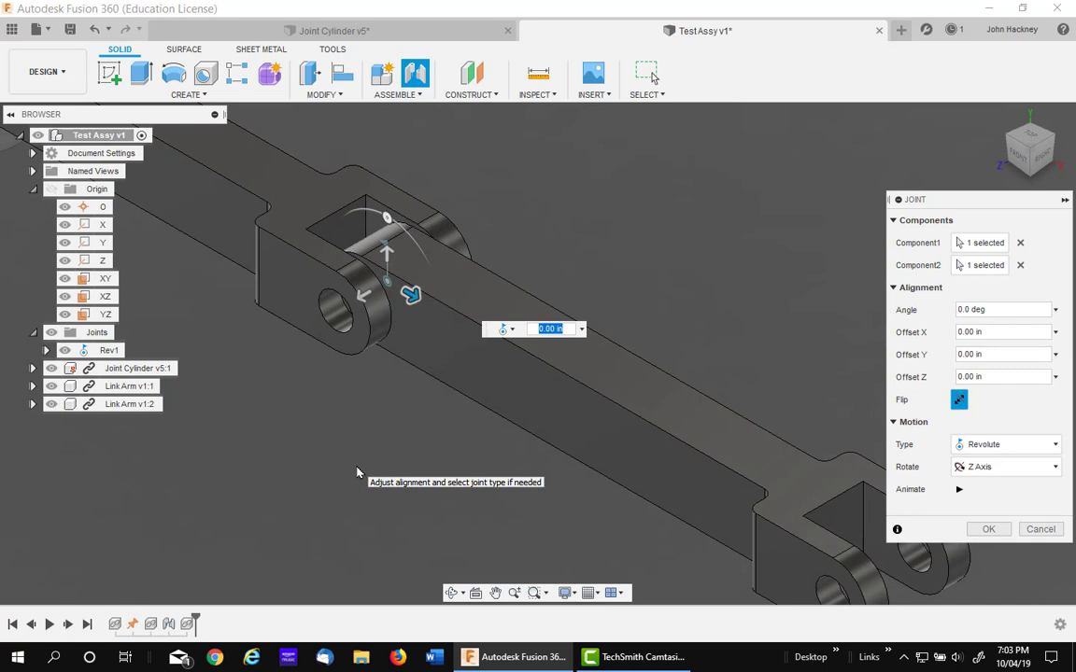
key(Return)
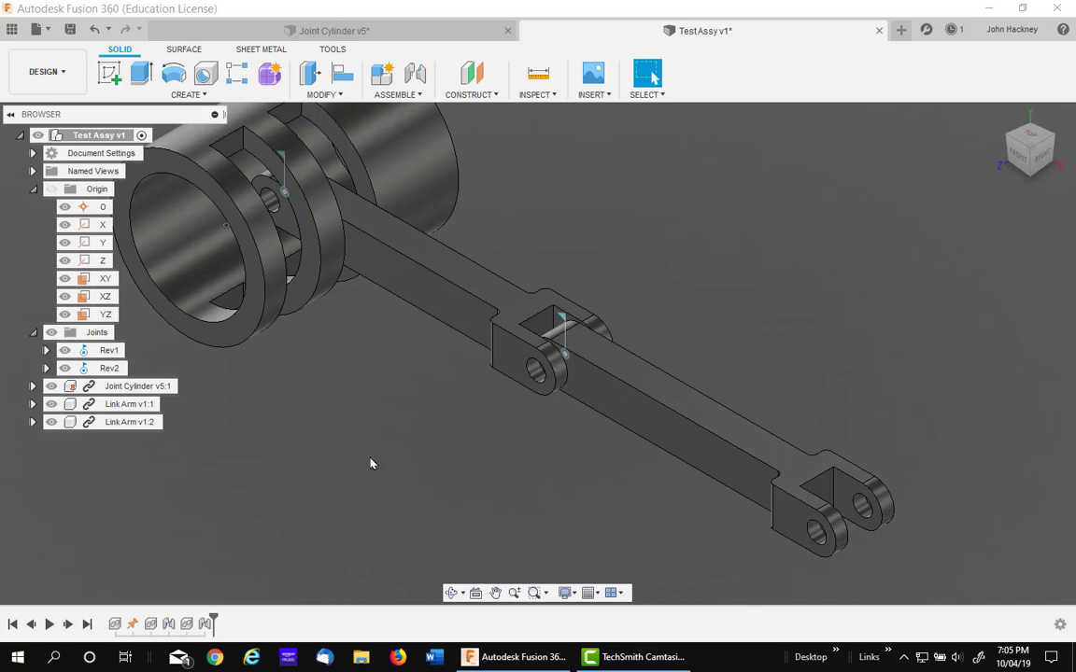
Step: Undo Rev2 so Link Arm v1:2 is loose, and frame the full assembly
click(94, 29)
scroll(379, 384, down, 3)
scroll(336, 518, up, 2)
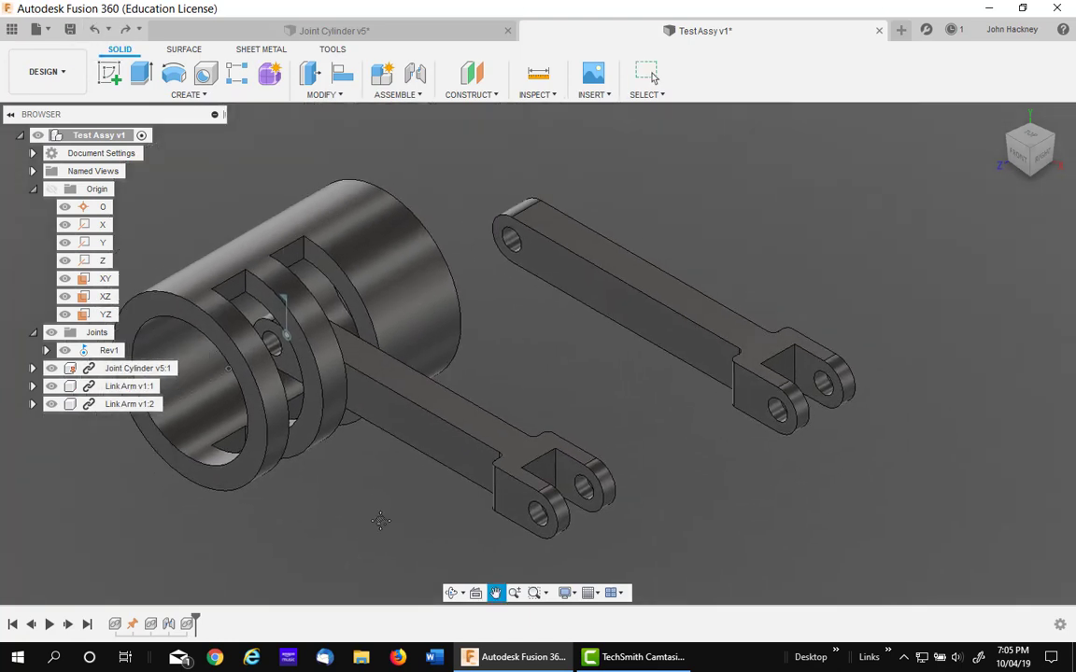
middle_drag(501, 283, 696, 333)
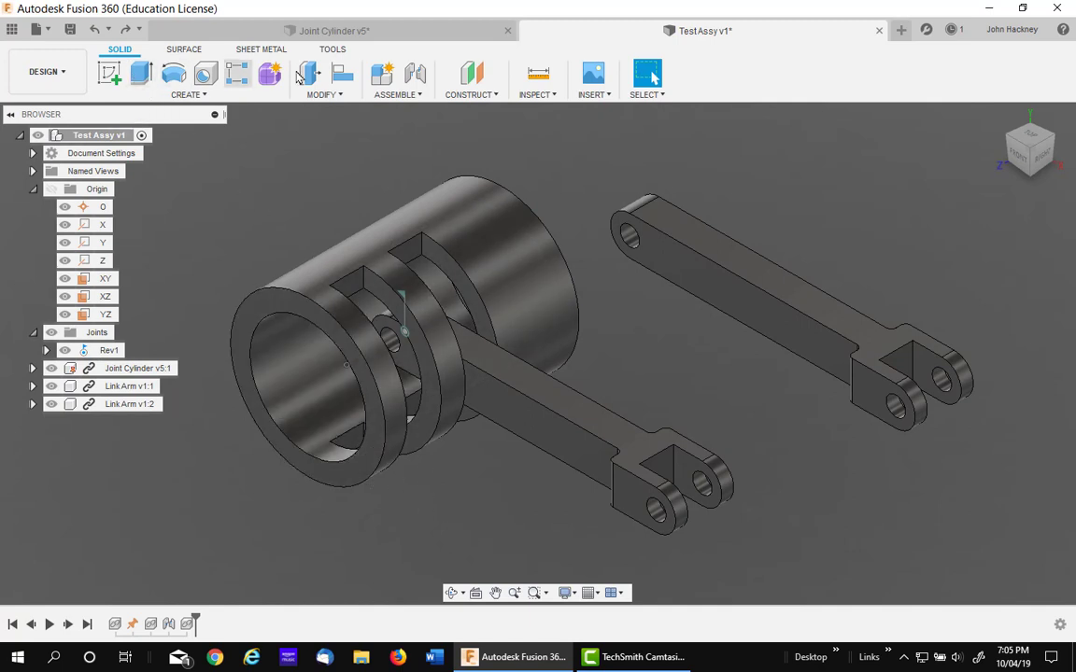
Step: Seat Link Arm v1:2's end hole in the cylinder's bore with a cylindrical joint, Cyl2
click(414, 79)
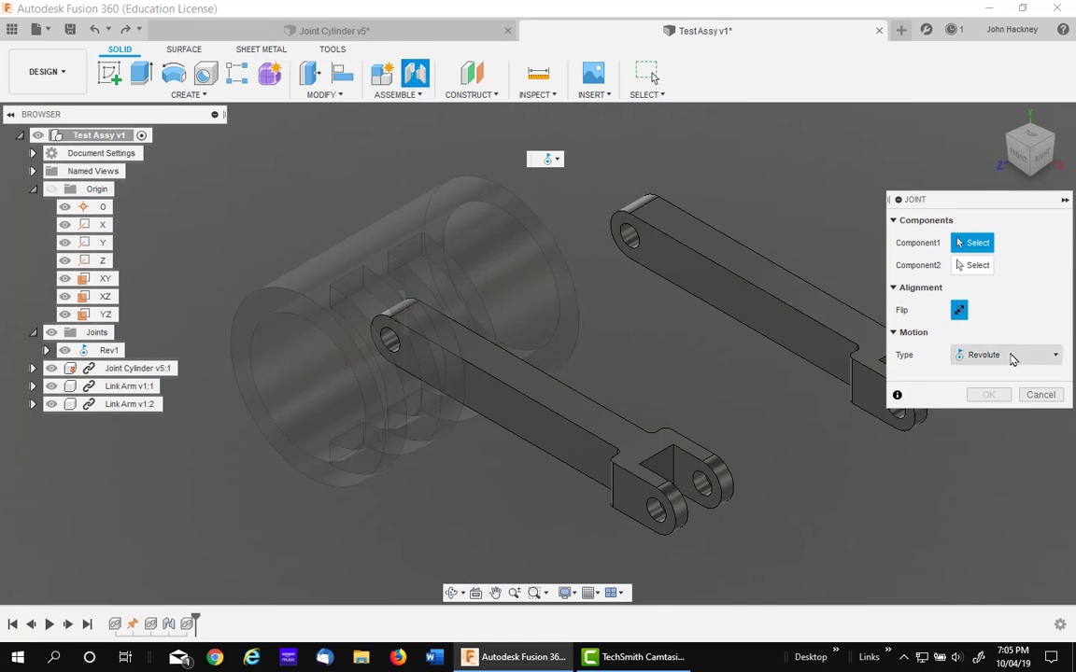
click(999, 355)
click(988, 430)
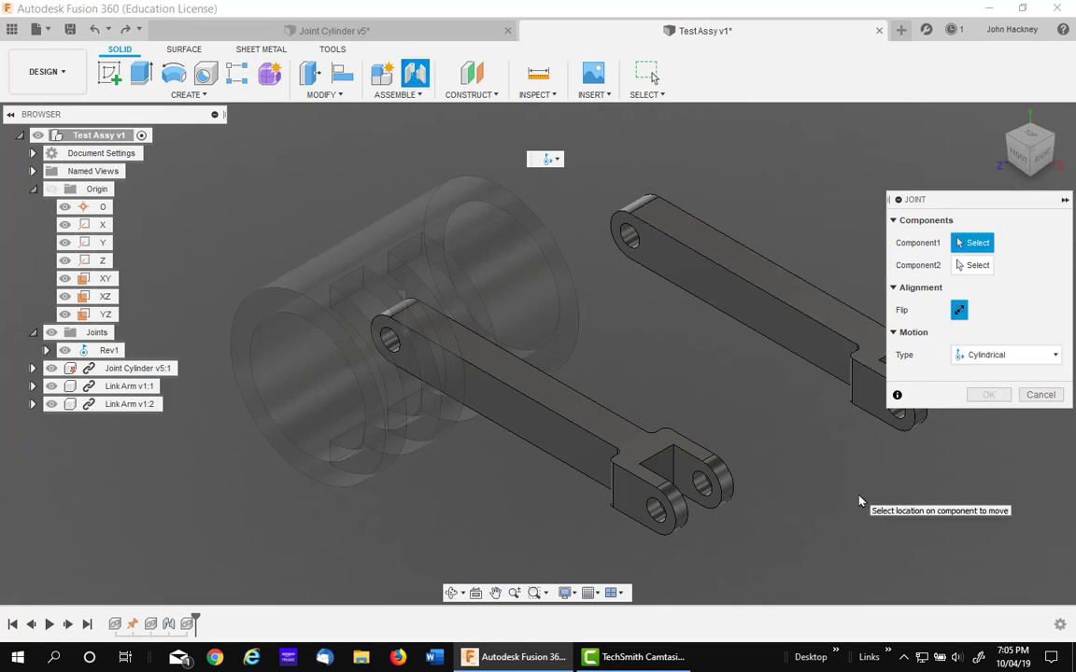
scroll(631, 239, up, 5)
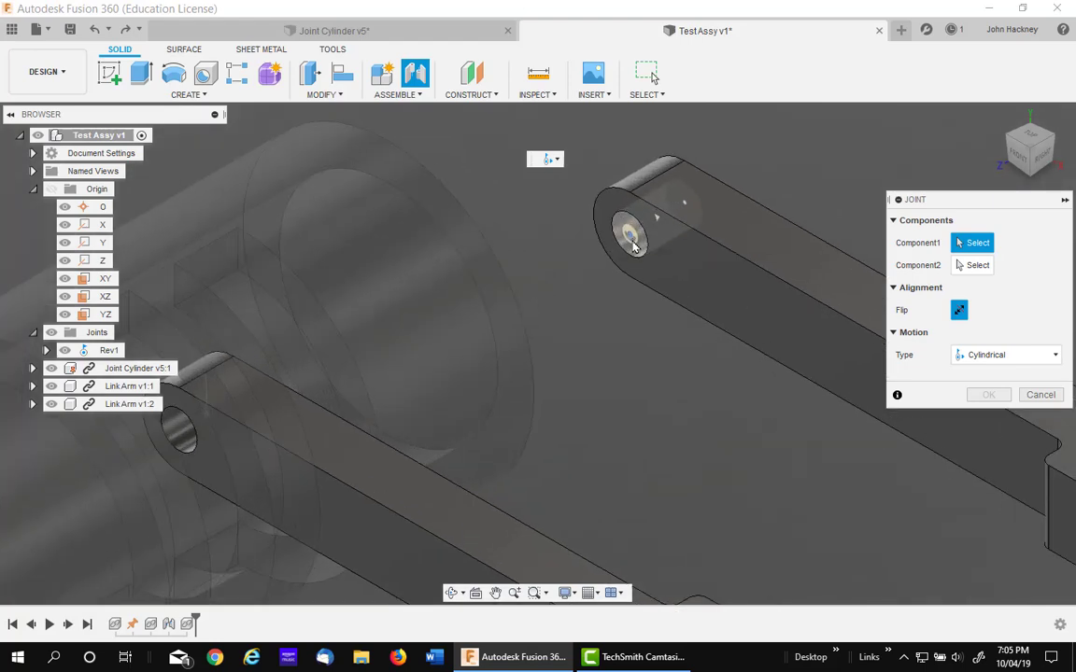
click(631, 233)
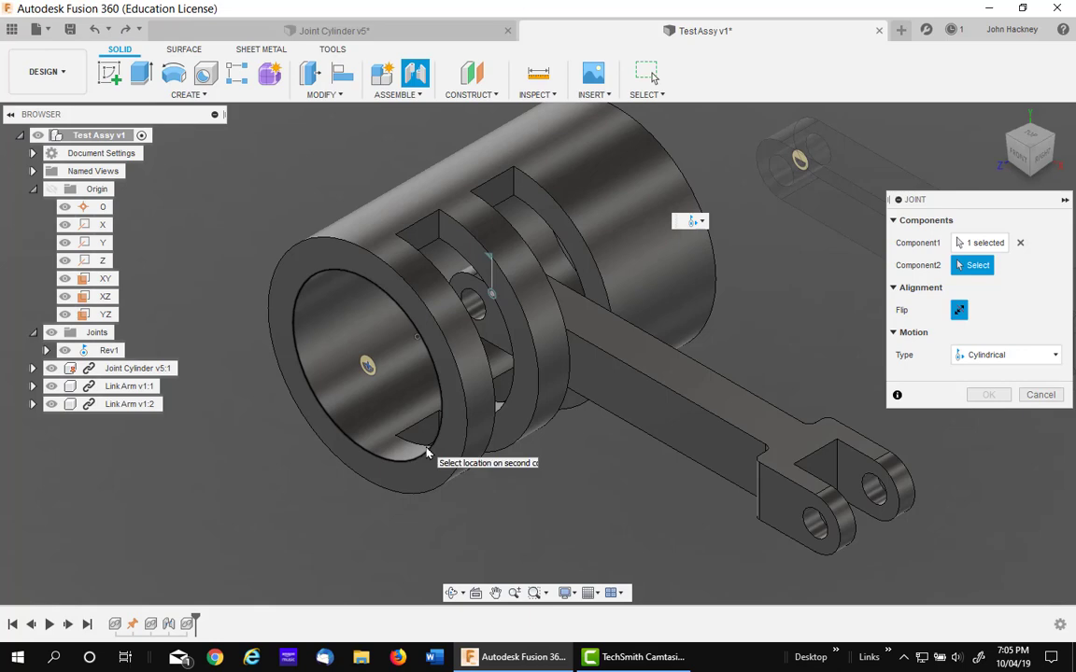
click(427, 453)
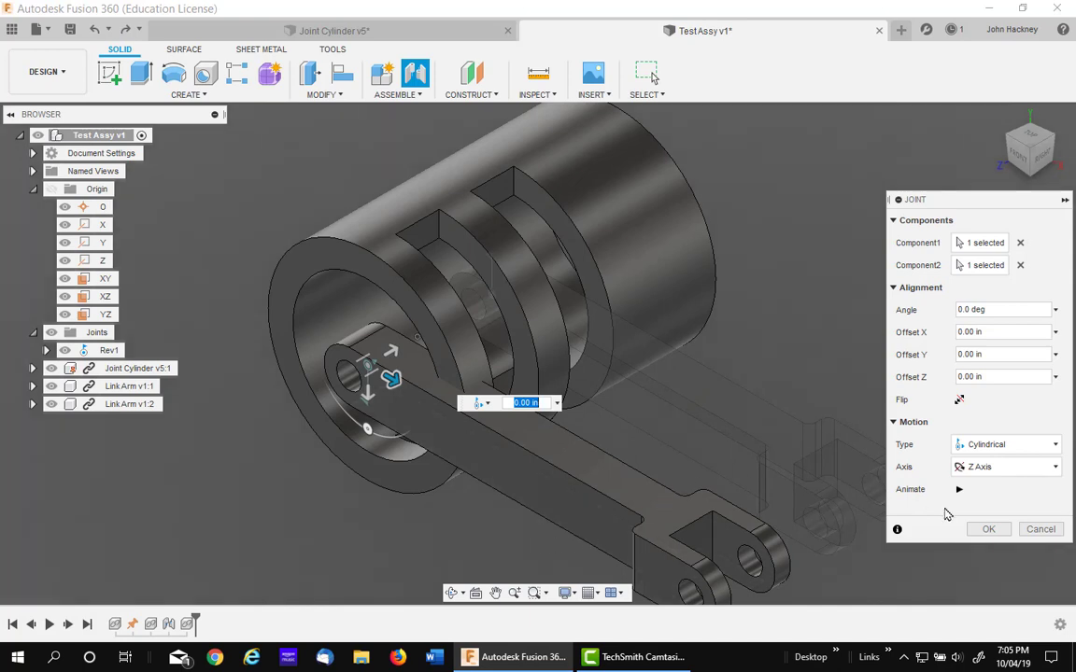
click(988, 528)
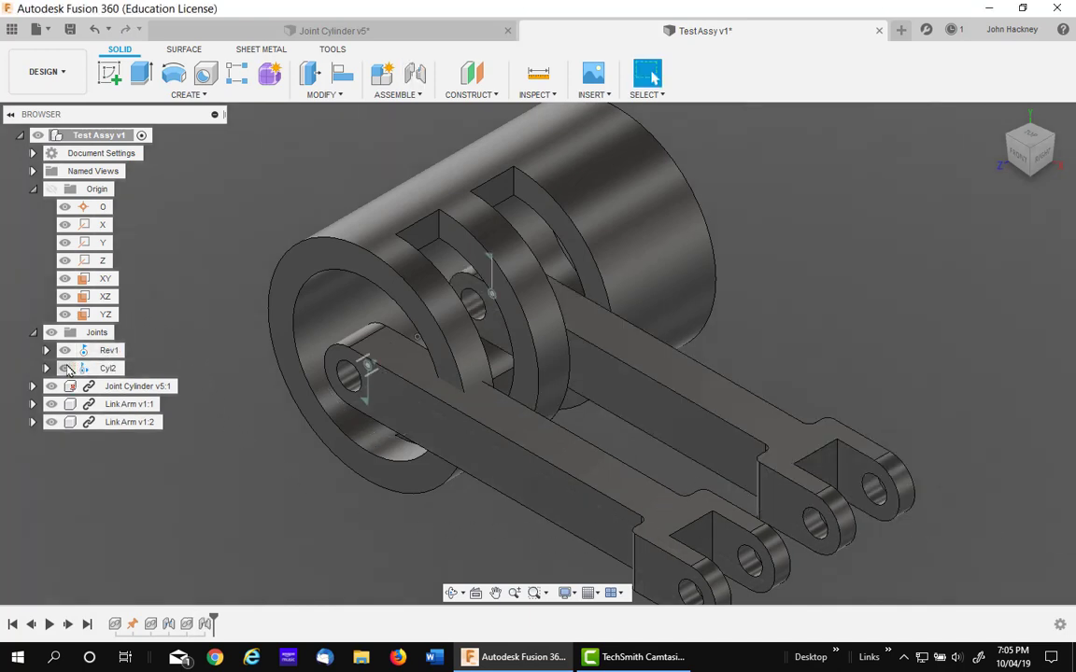
Step: Lock Cyl2's Distance motion so the second link arm cannot slide
click(47, 369)
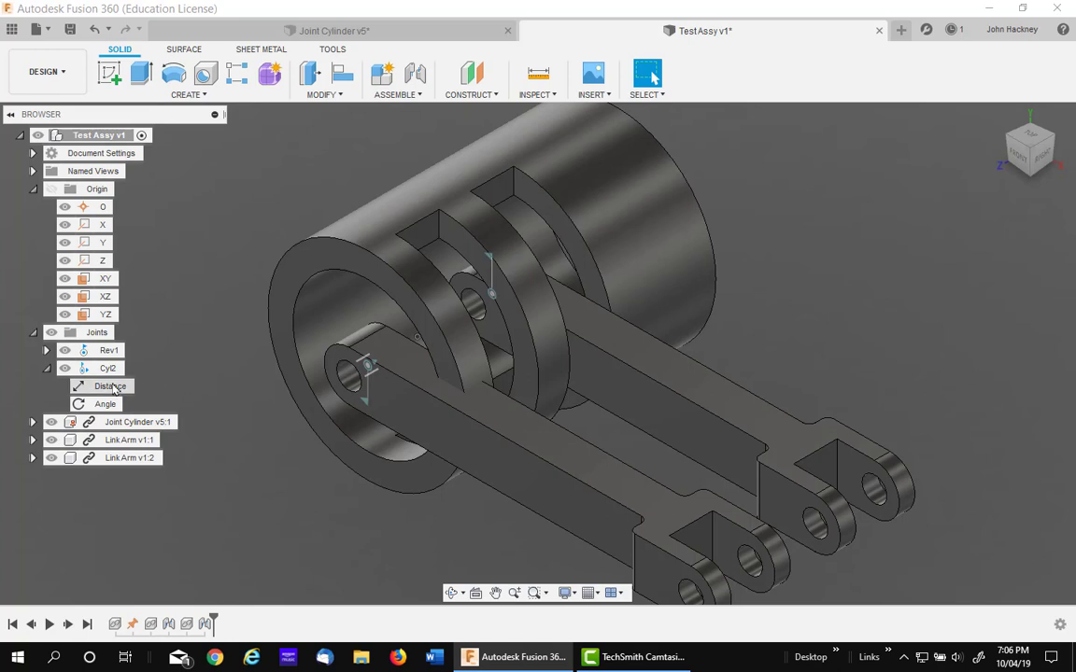
mouse_move(105, 390)
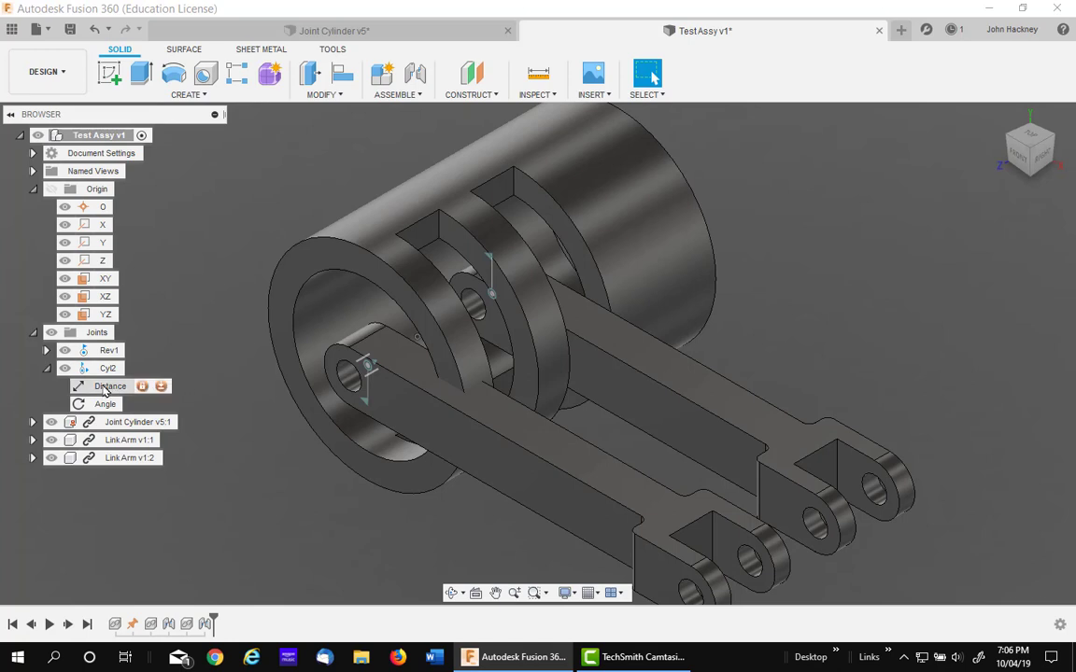
right_click(105, 390)
click(194, 444)
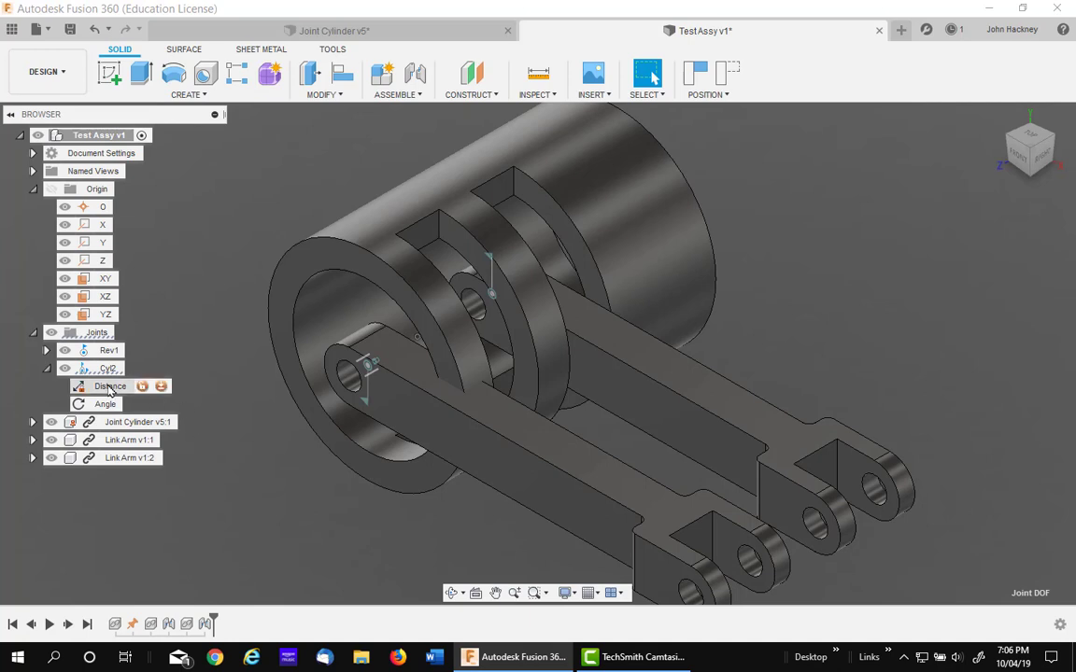
click(145, 386)
Step: Swing the second link arm up nearly level, then start a new joint without capturing its position
drag(463, 401, 409, 349)
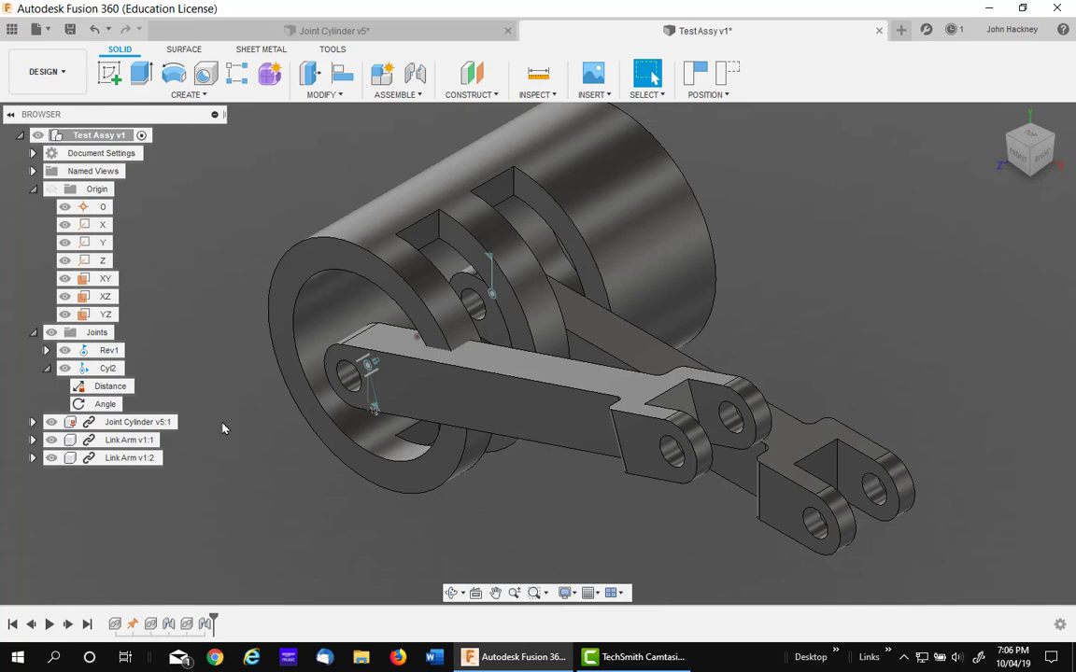
click(381, 72)
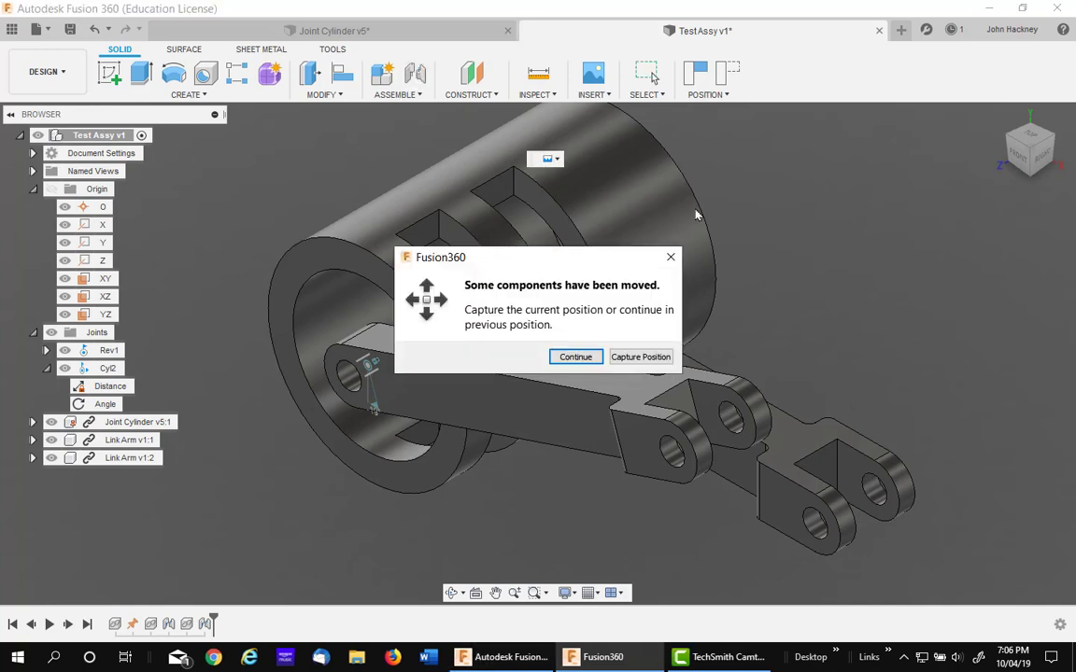
click(587, 362)
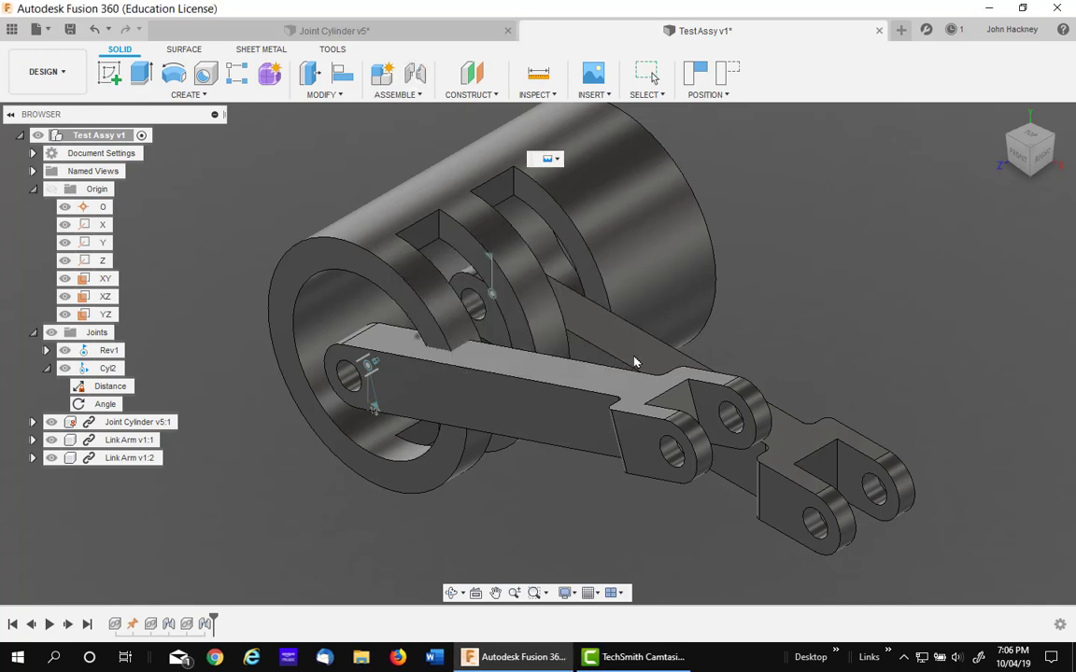
click(1008, 357)
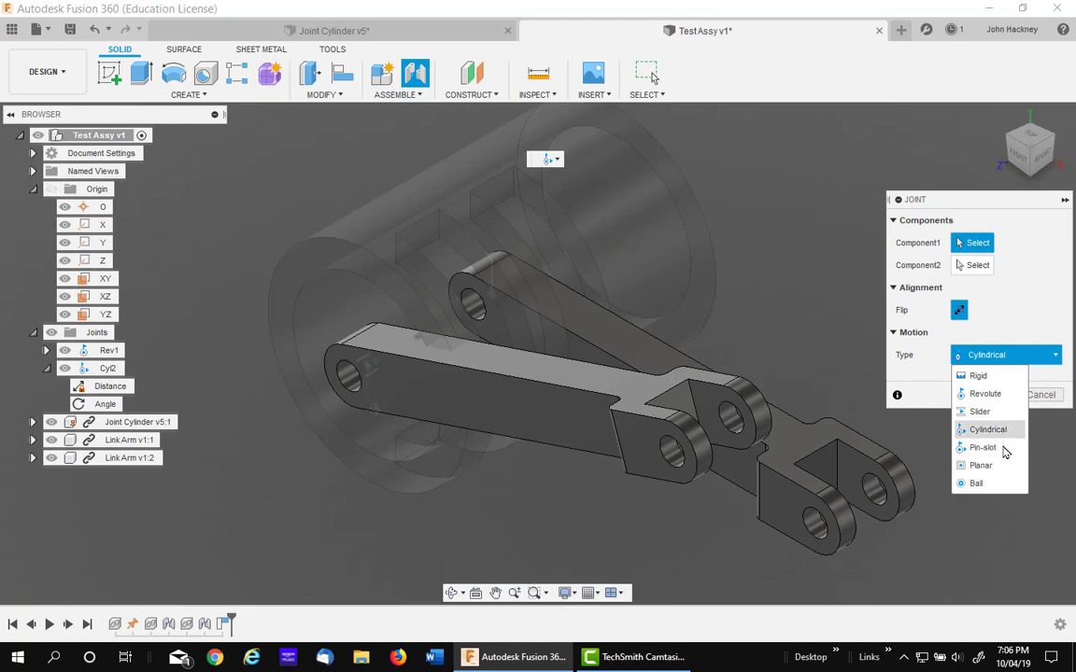
click(1002, 551)
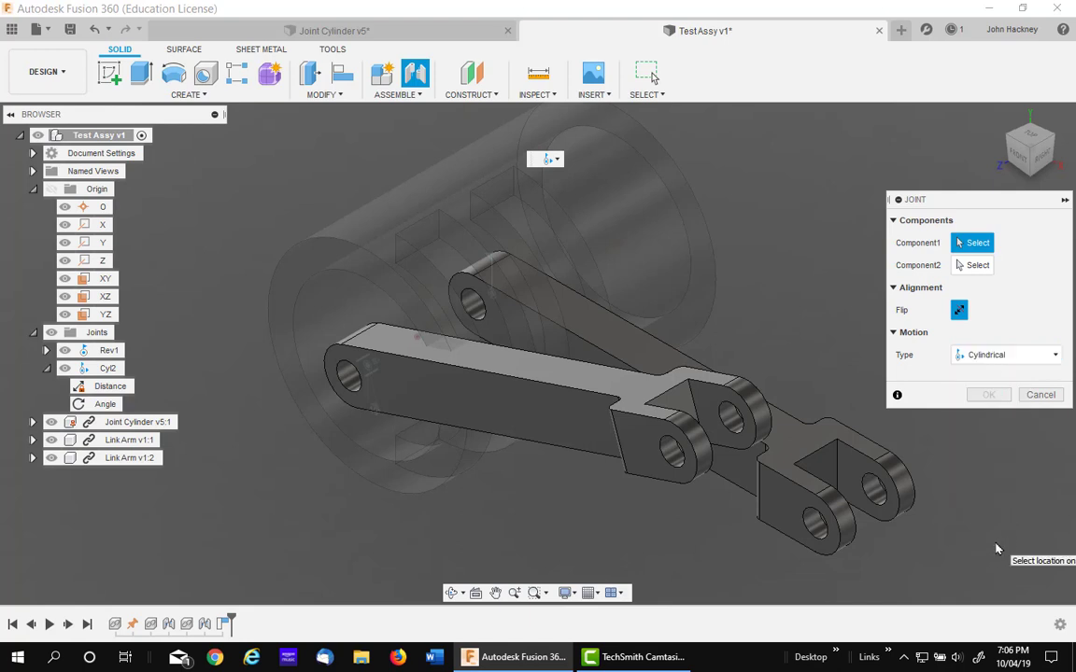